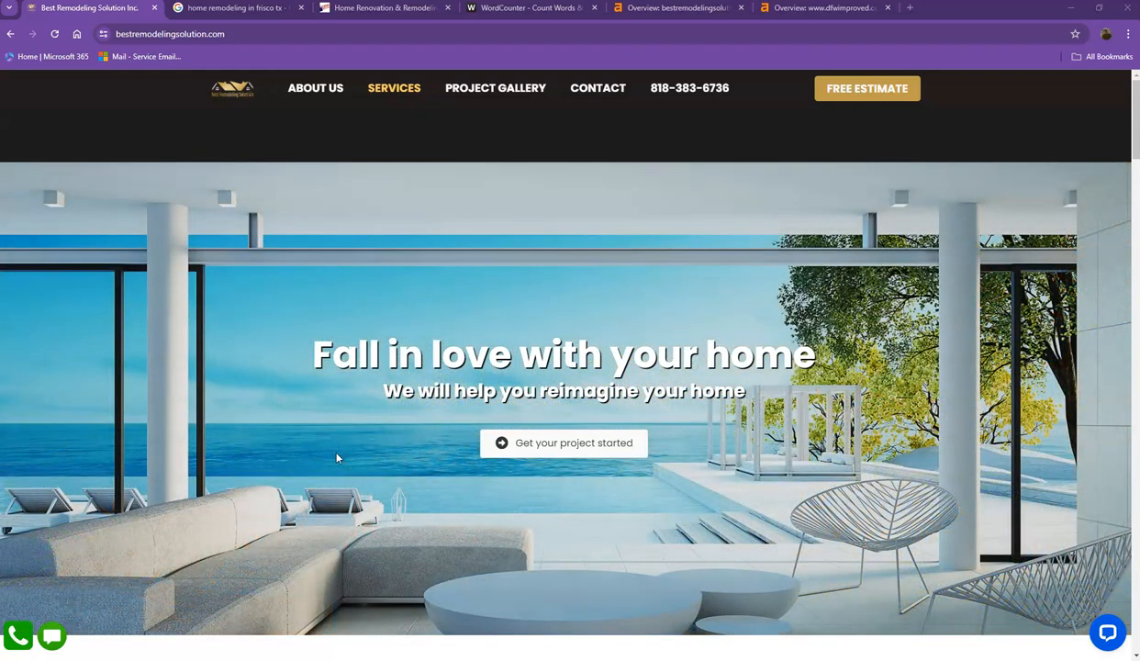
# - Look over the hero banner, project carousel and introductory text on the DFW Improved homepage
pyautogui.click(377, 8)
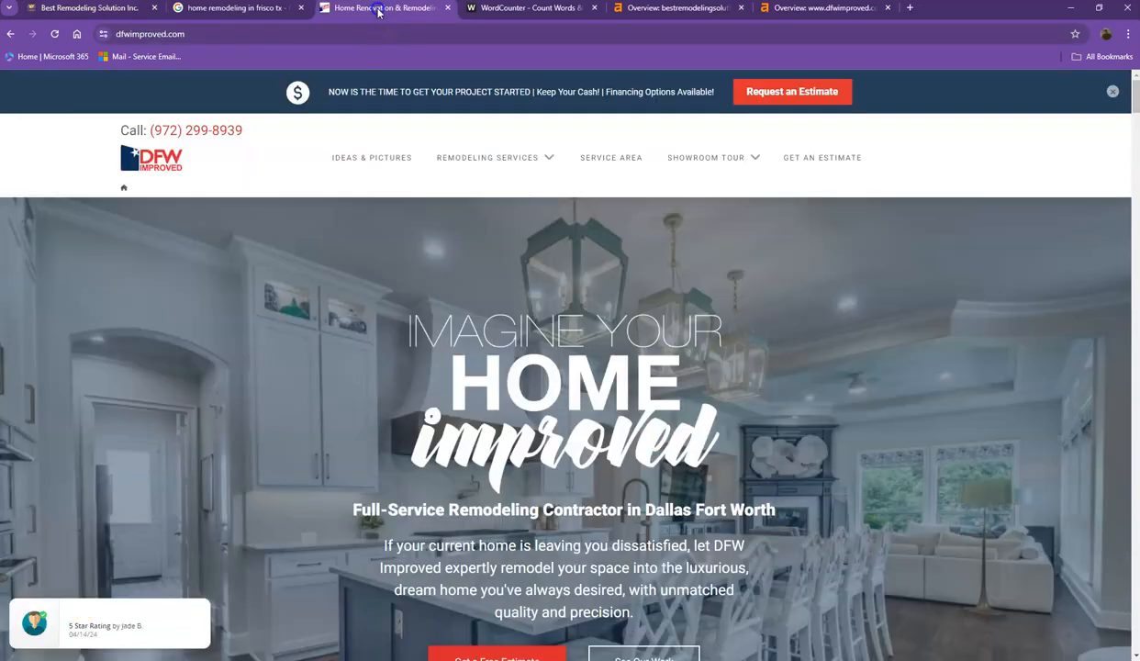
pyautogui.scroll(-1, 384, 262)
pyautogui.scroll(-10, 399, 269)
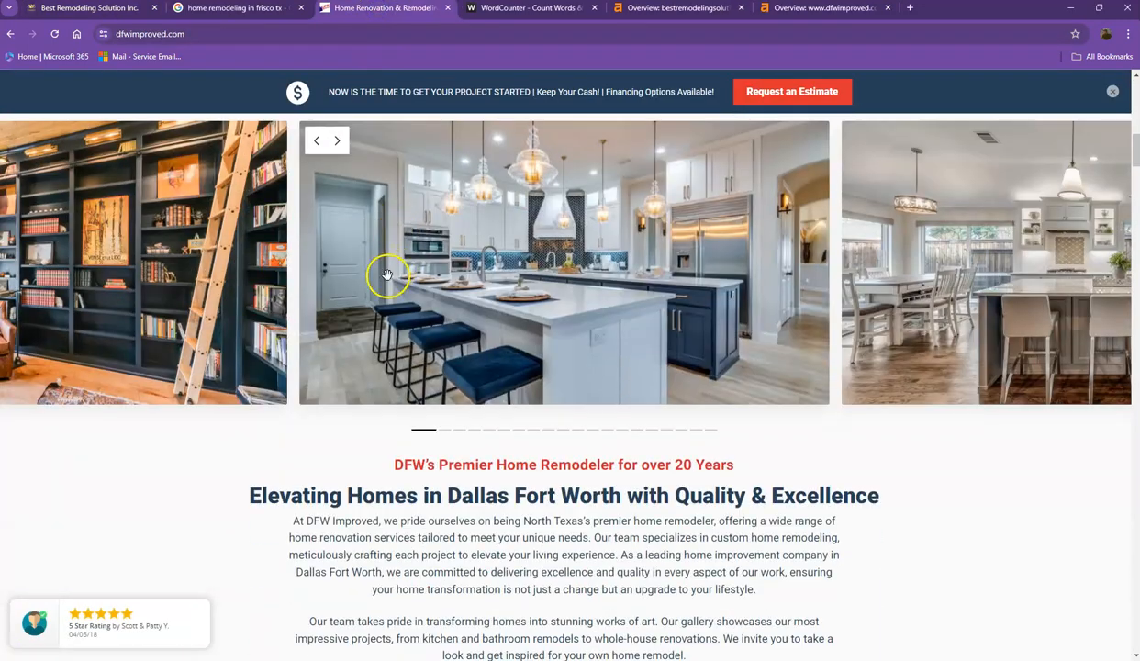
pyautogui.scroll(10, 375, 285)
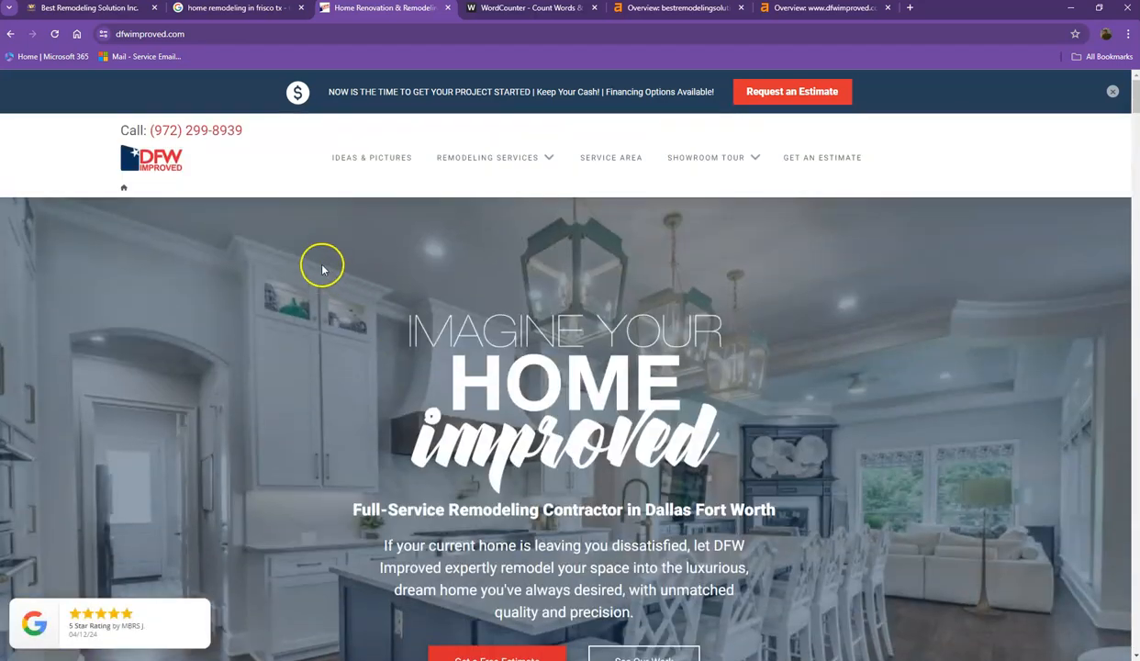
# - Review the full Best Remodeling Solution homepage, from its hero banner and recent projects through the services, testimonials and footer
pyautogui.click(87, 9)
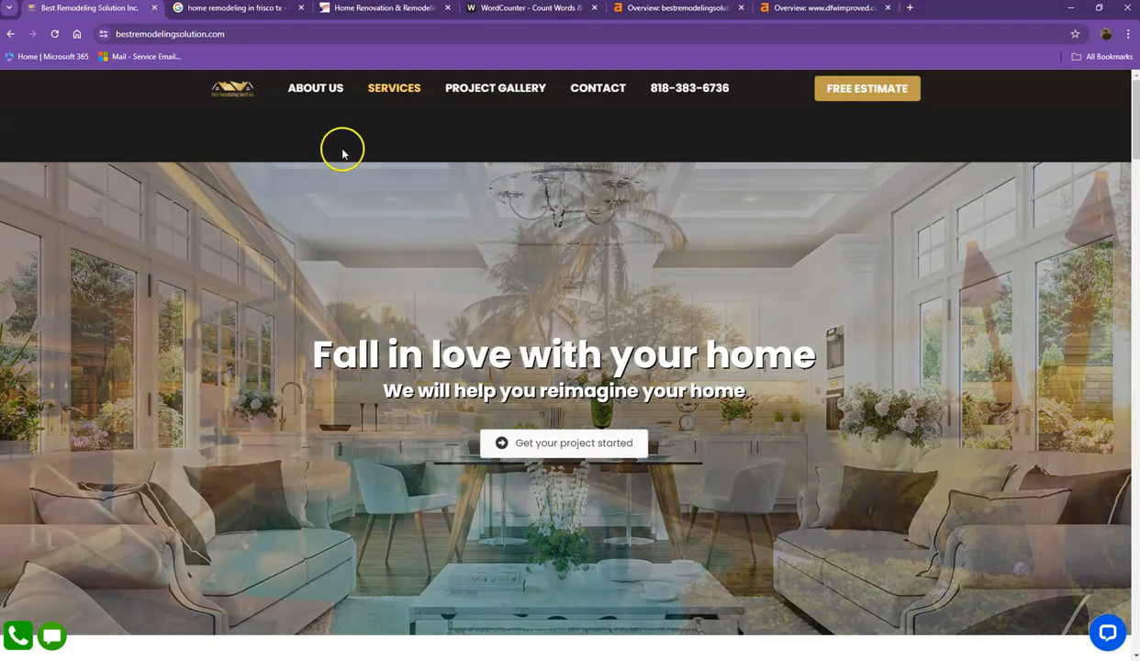
pyautogui.scroll(-2, 312, 234)
pyautogui.scroll(-12, 310, 236)
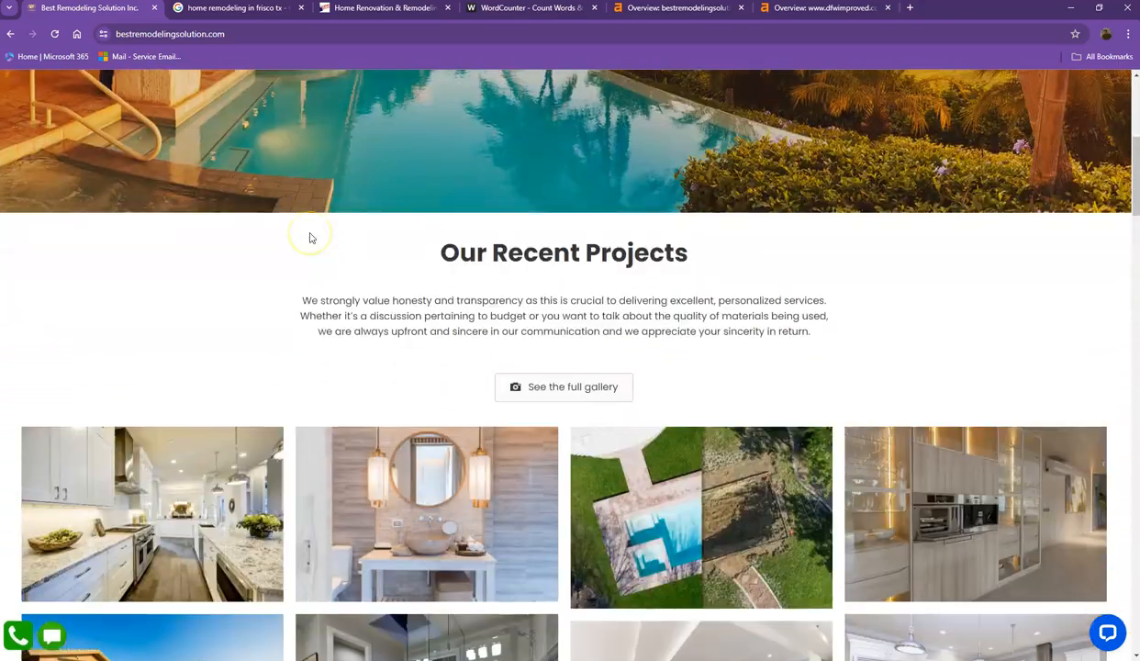
pyautogui.scroll(-9, 330, 291)
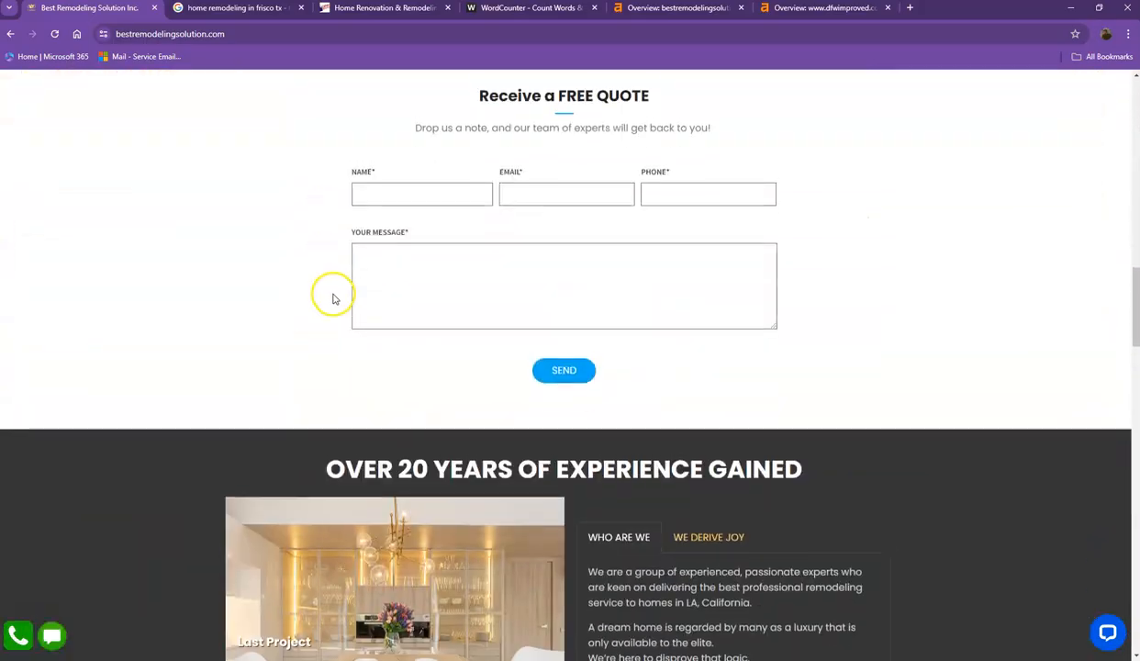
pyautogui.scroll(-12, 334, 292)
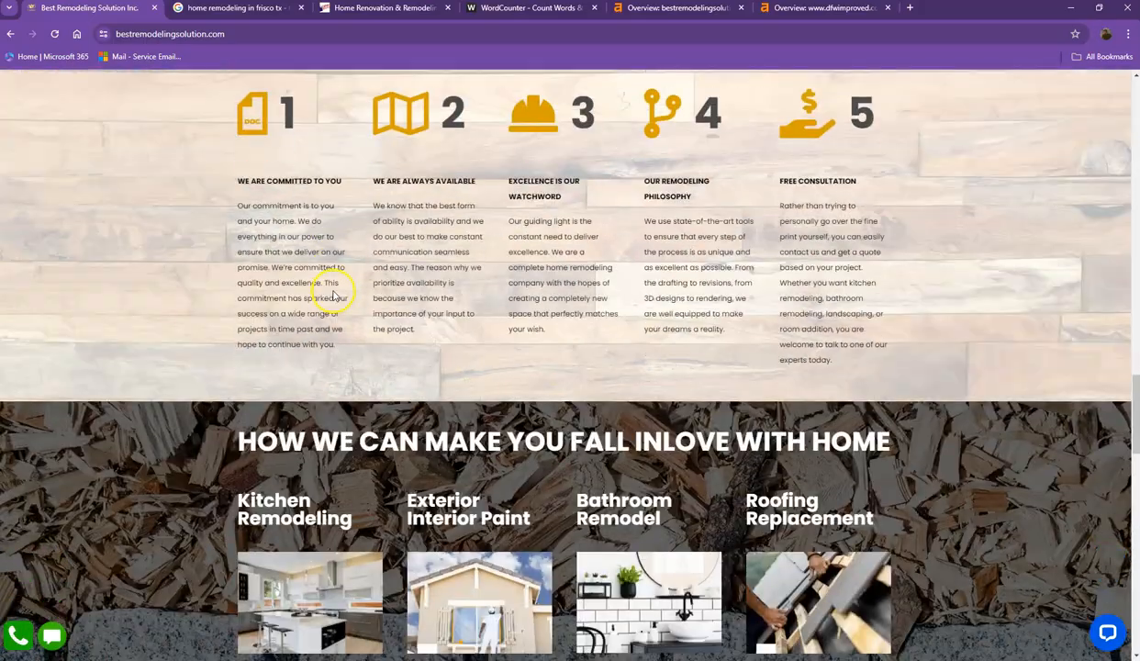
pyautogui.scroll(-3, 334, 292)
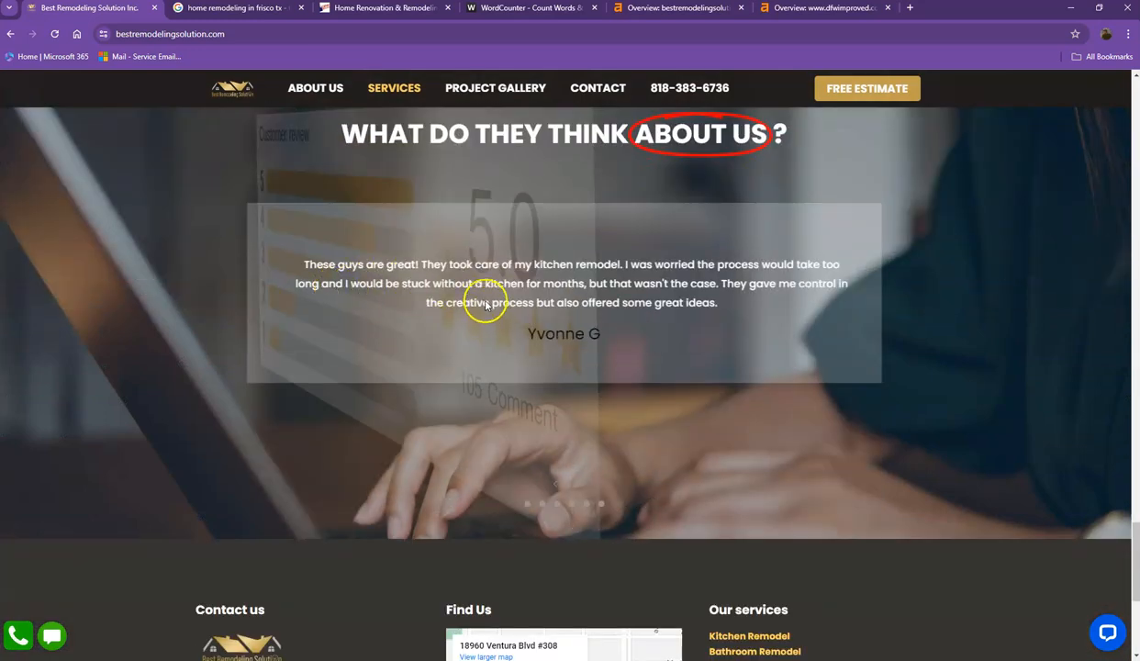
pyautogui.scroll(-3, 487, 304)
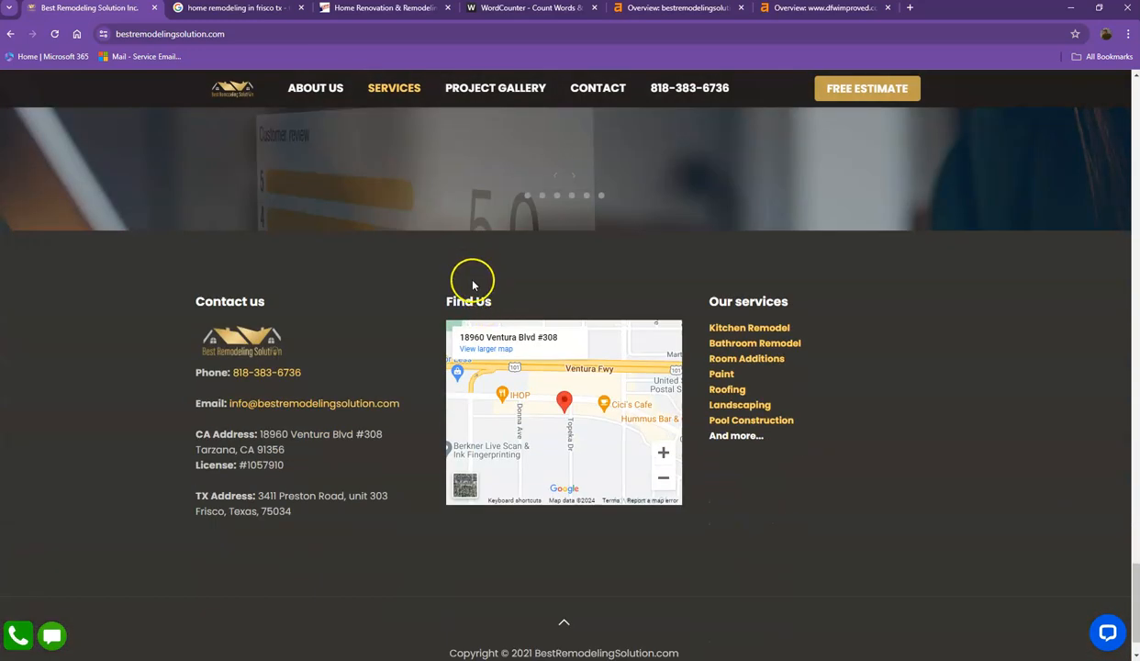
pyautogui.scroll(12, 472, 286)
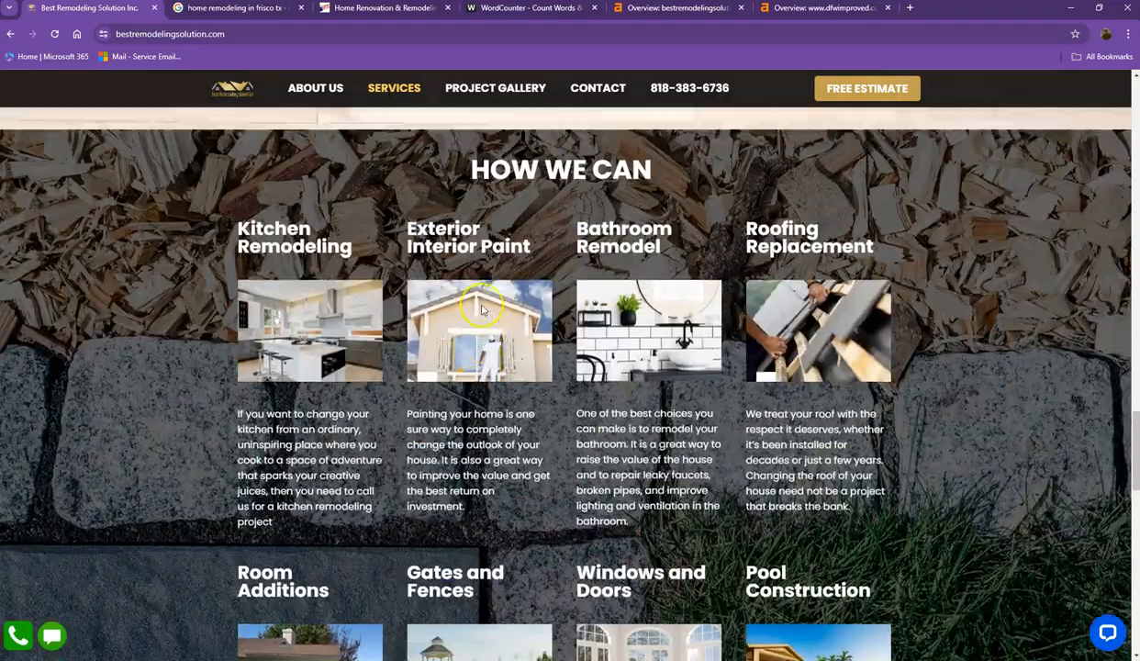
pyautogui.scroll(12, 482, 310)
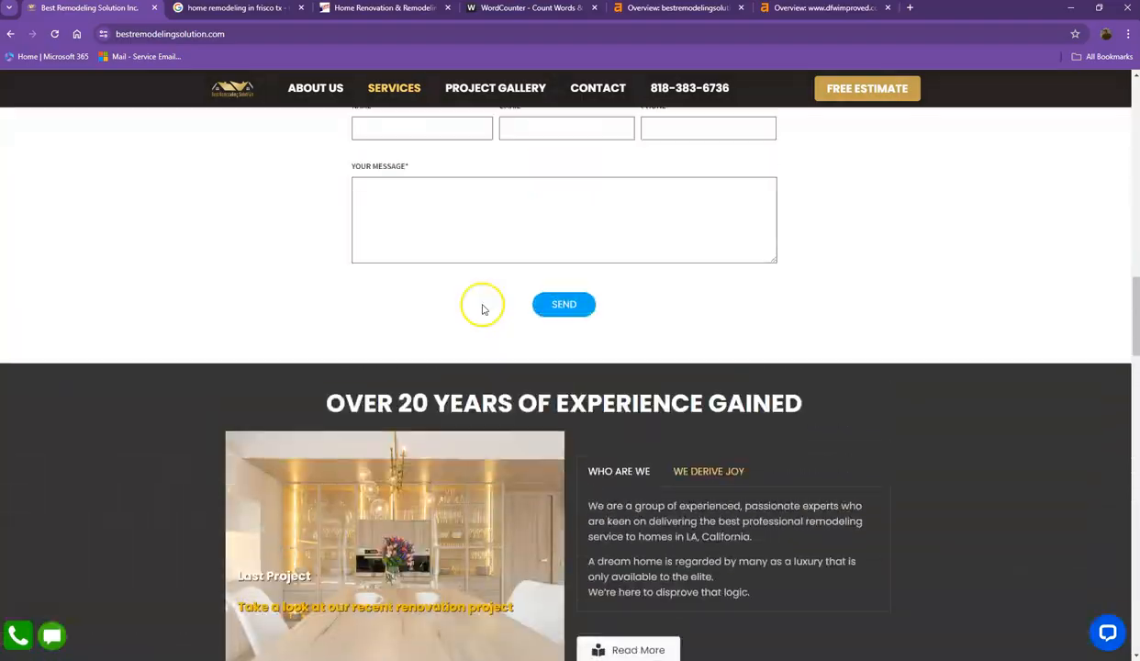
pyautogui.scroll(12, 482, 309)
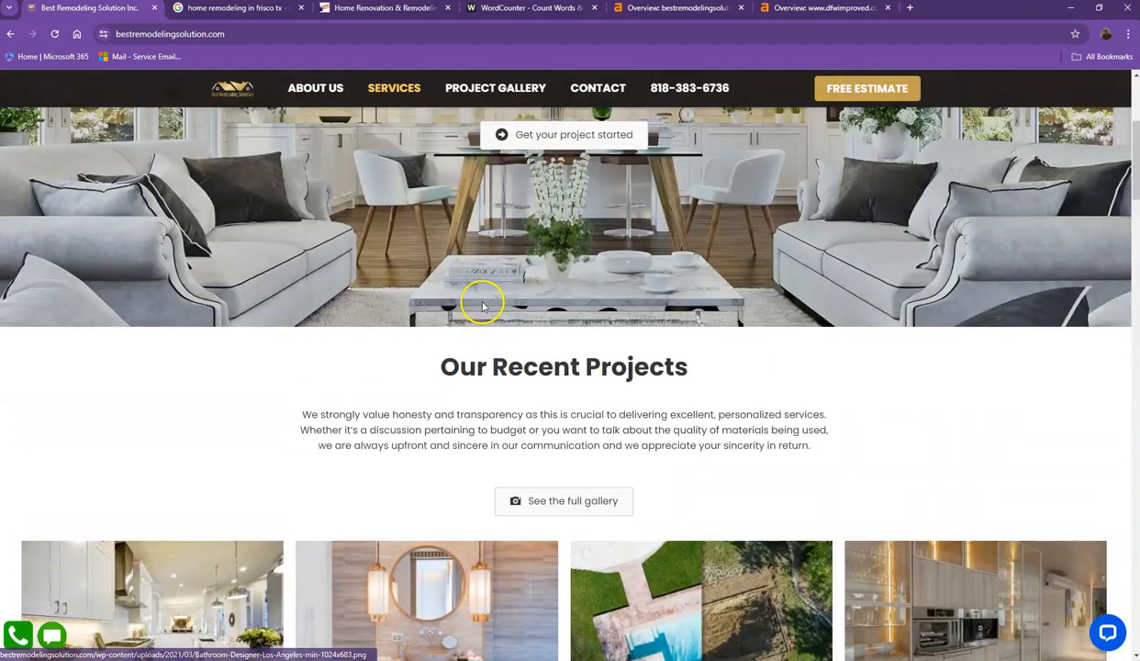
pyautogui.scroll(4, 482, 306)
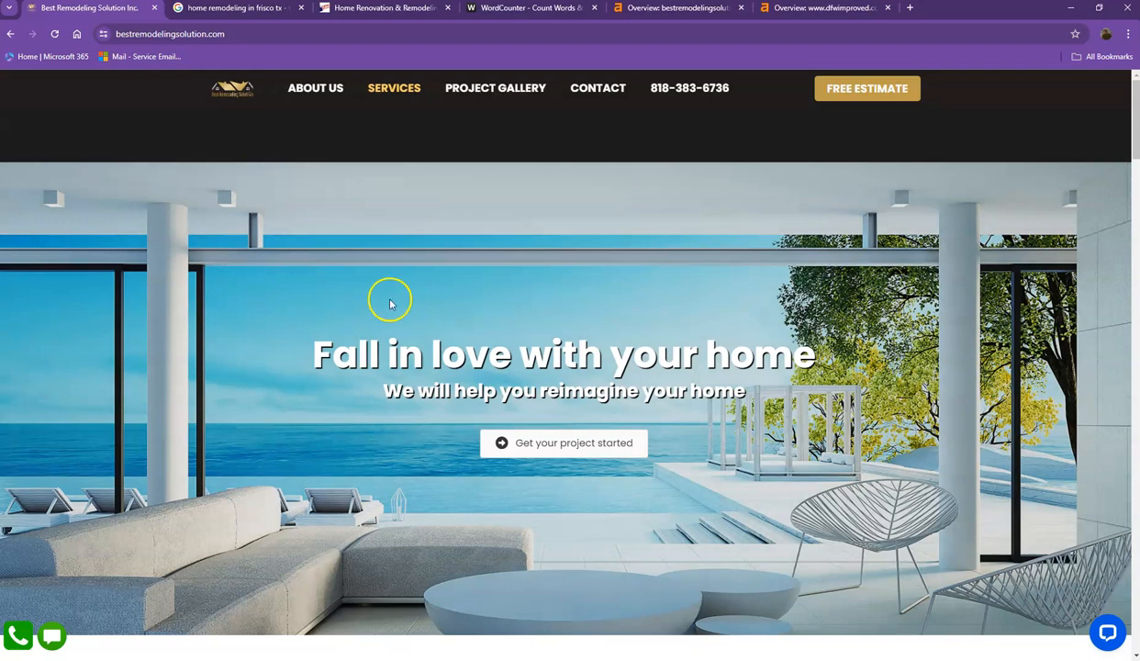
# - Copy all the text of the Best Remodeling Solution homepage and paste it into the WordCounter text area
pyautogui.scroll(-5, 365, 290)
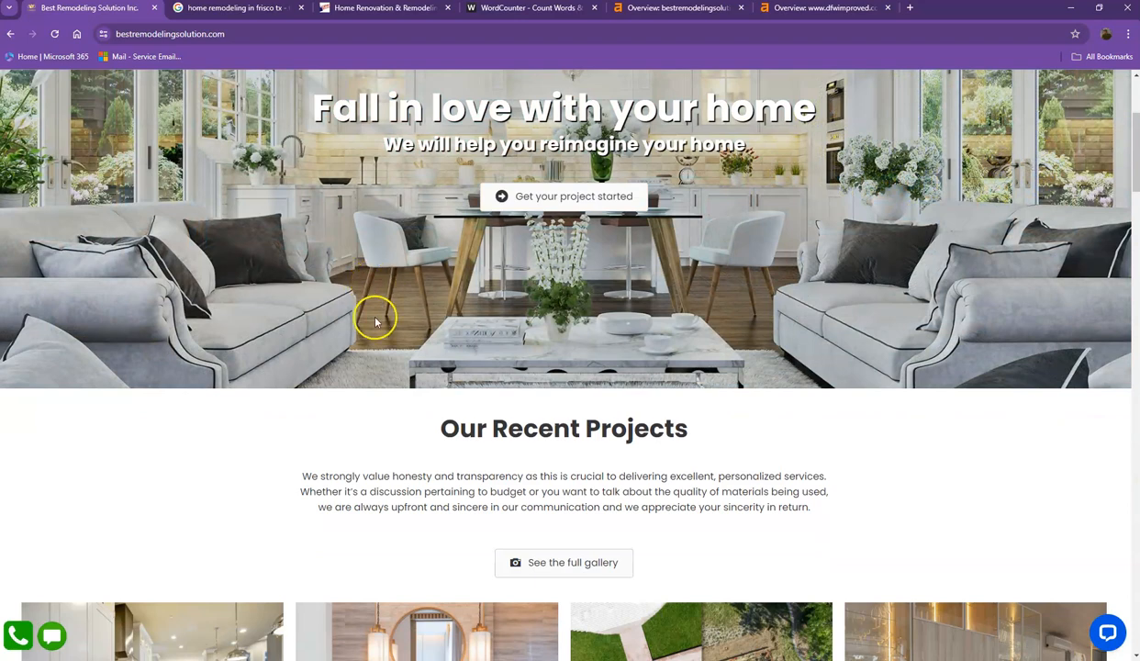
pyautogui.hotkey('ctrl', 'a')
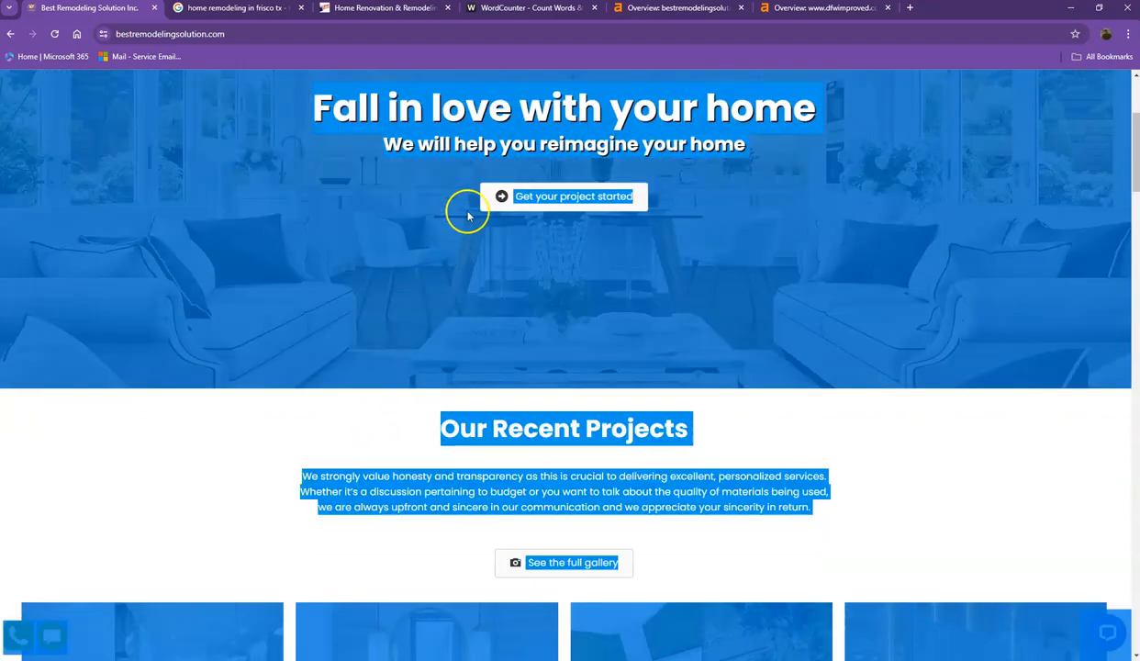
pyautogui.click(507, 8)
pyautogui.click(409, 230)
pyautogui.hotkey('ctrl', 'v')
pyautogui.scroll(10, 422, 294)
pyautogui.scroll(10, 425, 299)
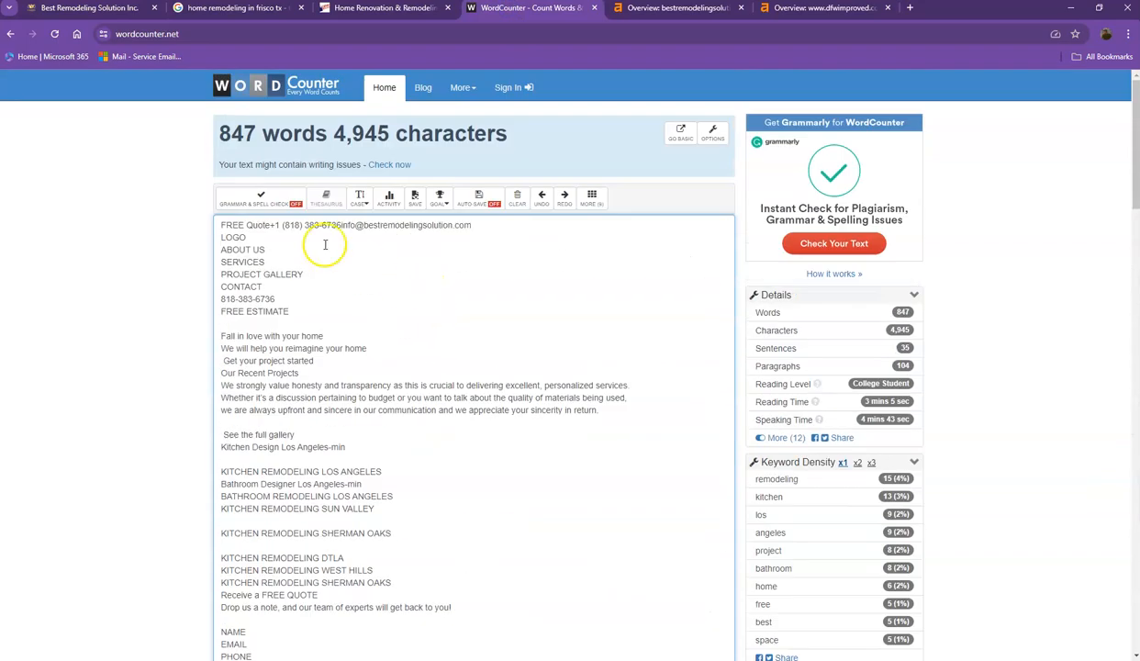
# - Check the total word count and the keyword density of the pasted homepage text
pyautogui.moveTo(218, 134); pyautogui.dragTo(321, 134)
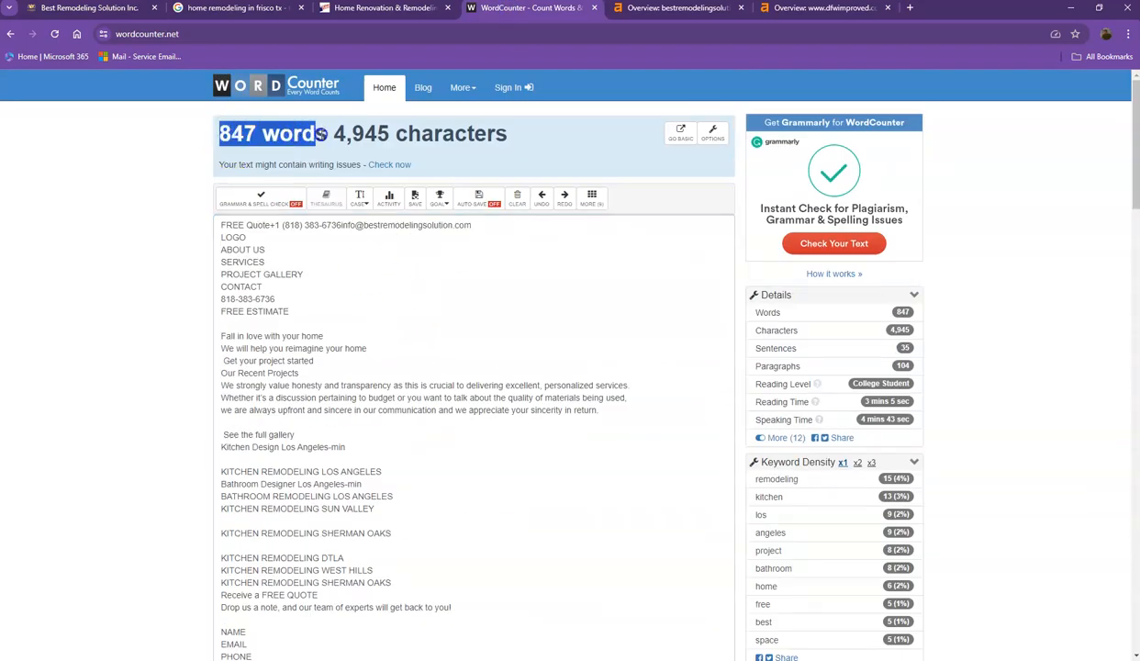
pyautogui.click(329, 134)
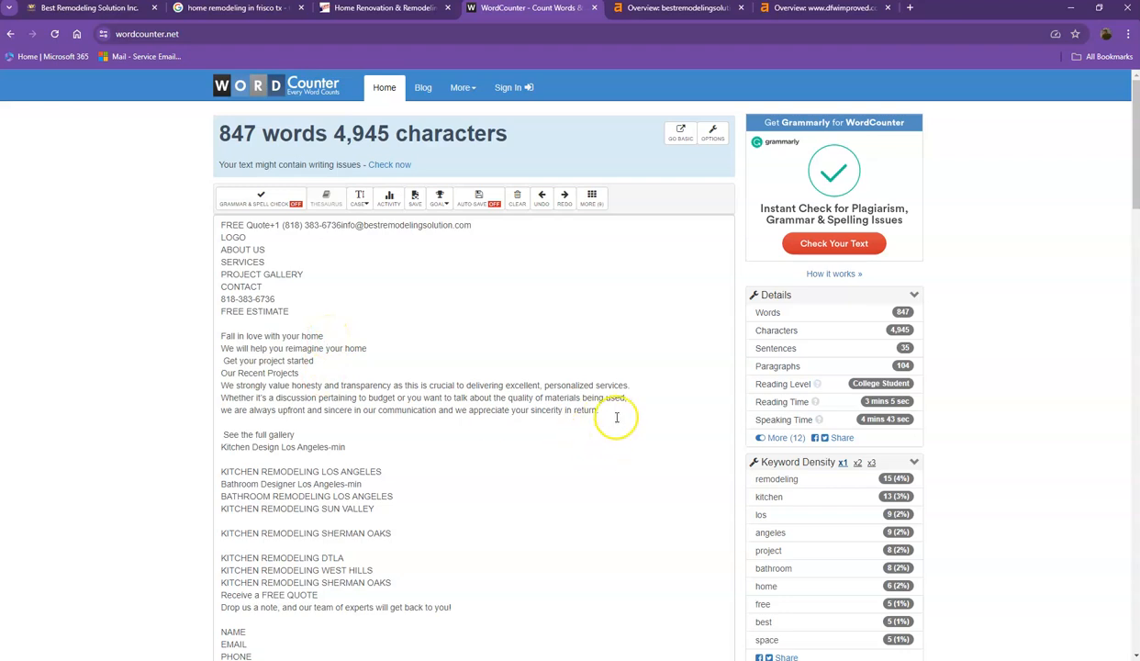
pyautogui.scroll(-2, 616, 399)
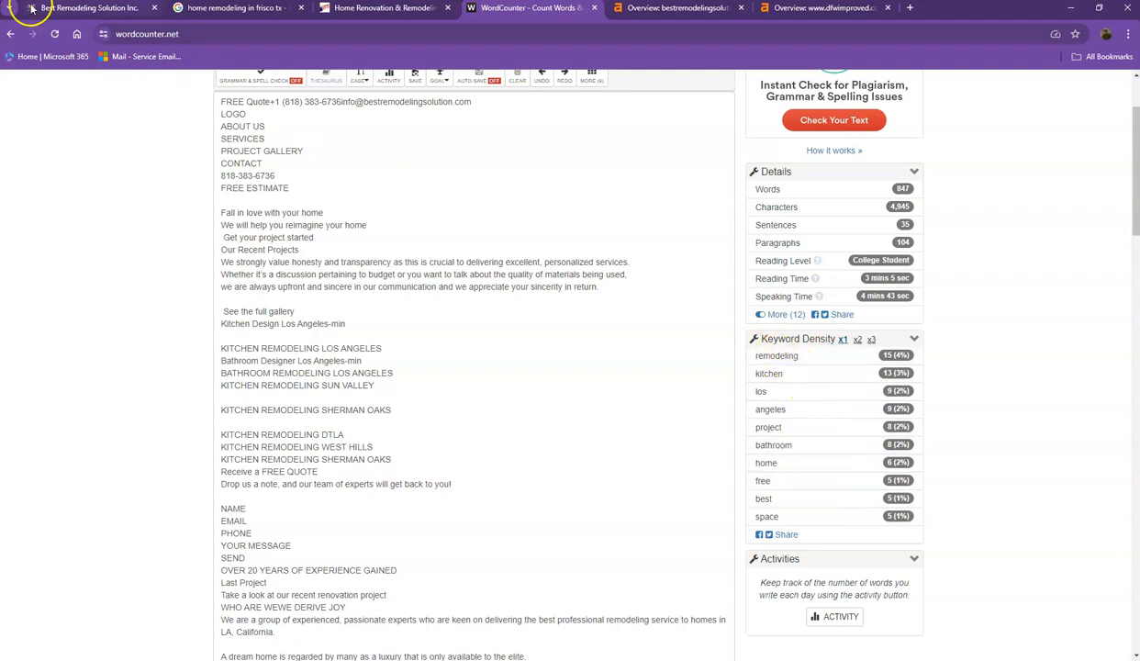
# - Return to the Best Remodeling Solution homepage, clear the text selection and look over the Our Recent Projects section
pyautogui.click(62, 7)
pyautogui.click(168, 190)
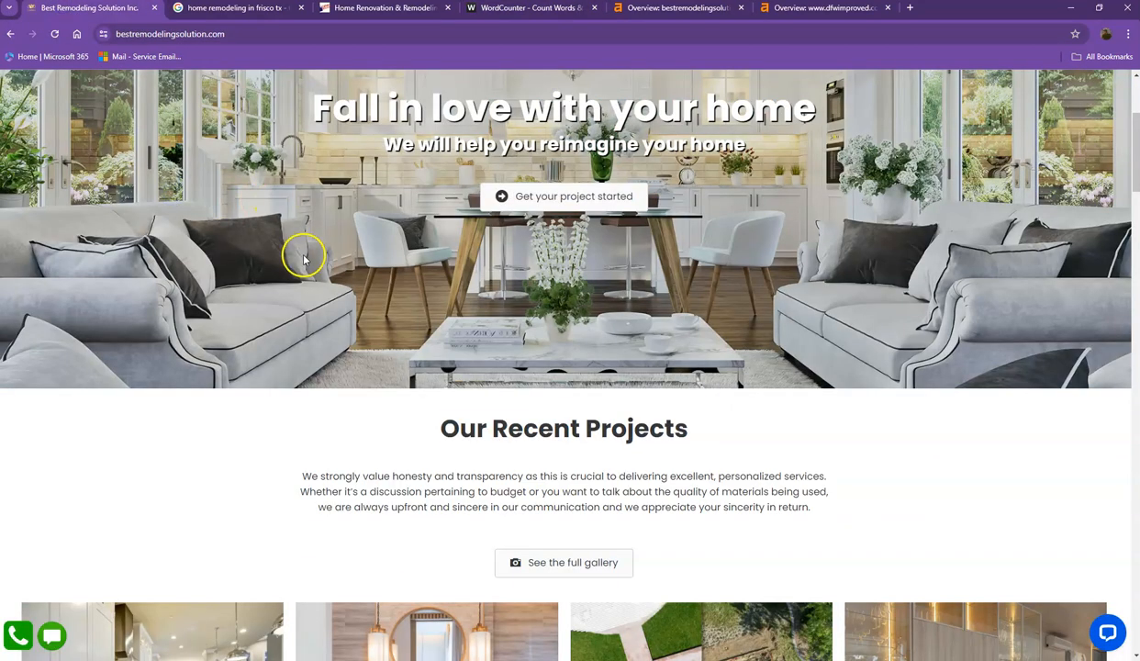
pyautogui.scroll(-3, 323, 280)
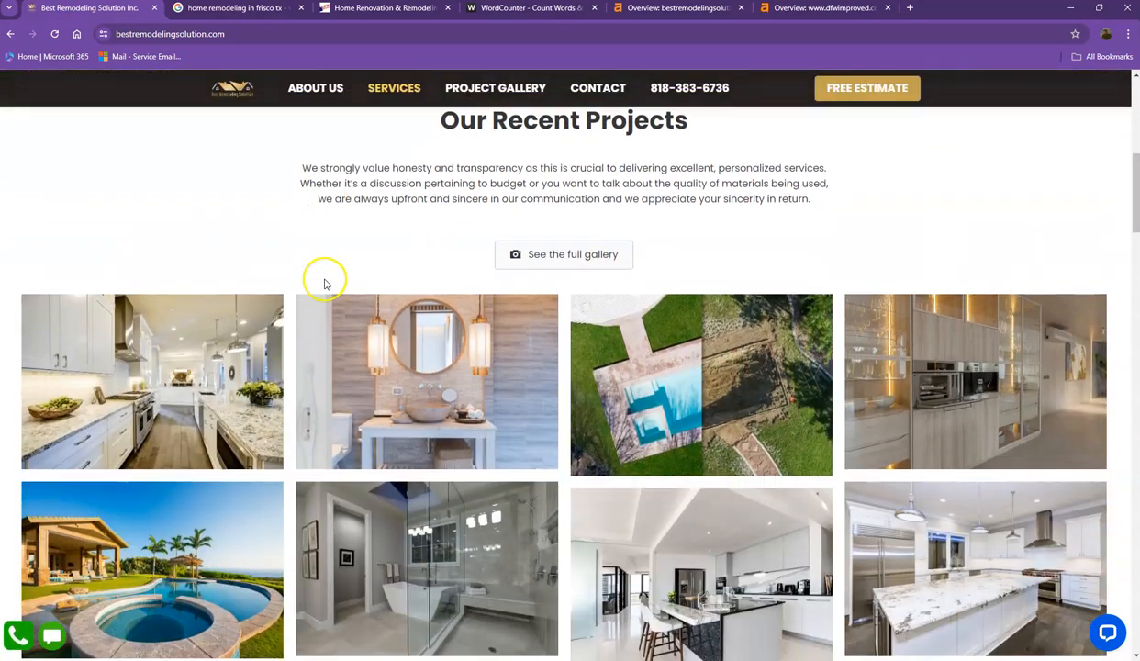
pyautogui.scroll(4, 326, 282)
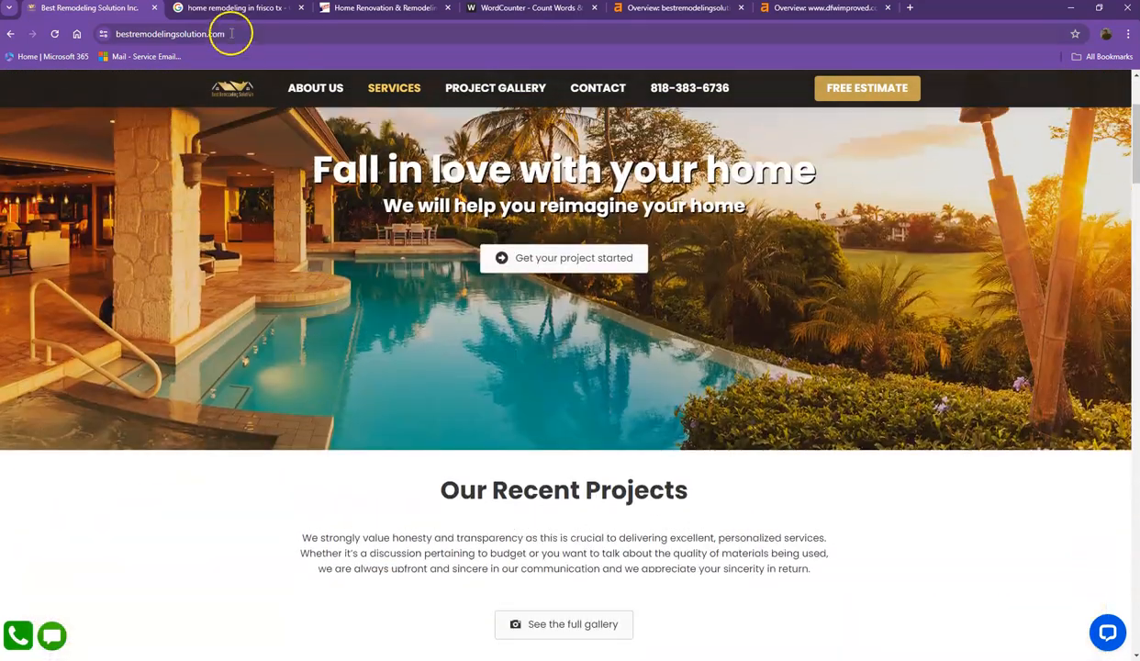
# - Switch to the Google results for "home remodeling in frisco tx" and highlight the search query for reference
pyautogui.click(234, 8)
pyautogui.scroll(4, 318, 257)
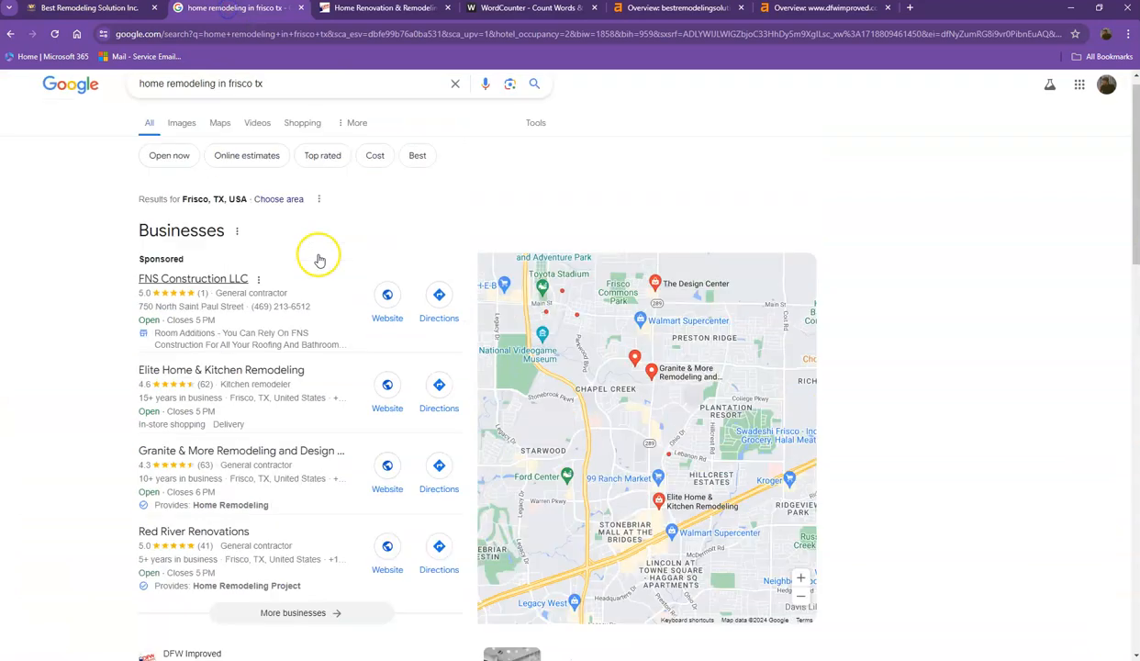
pyautogui.moveTo(280, 100); pyautogui.dragTo(93, 103)
pyautogui.click(91, 211)
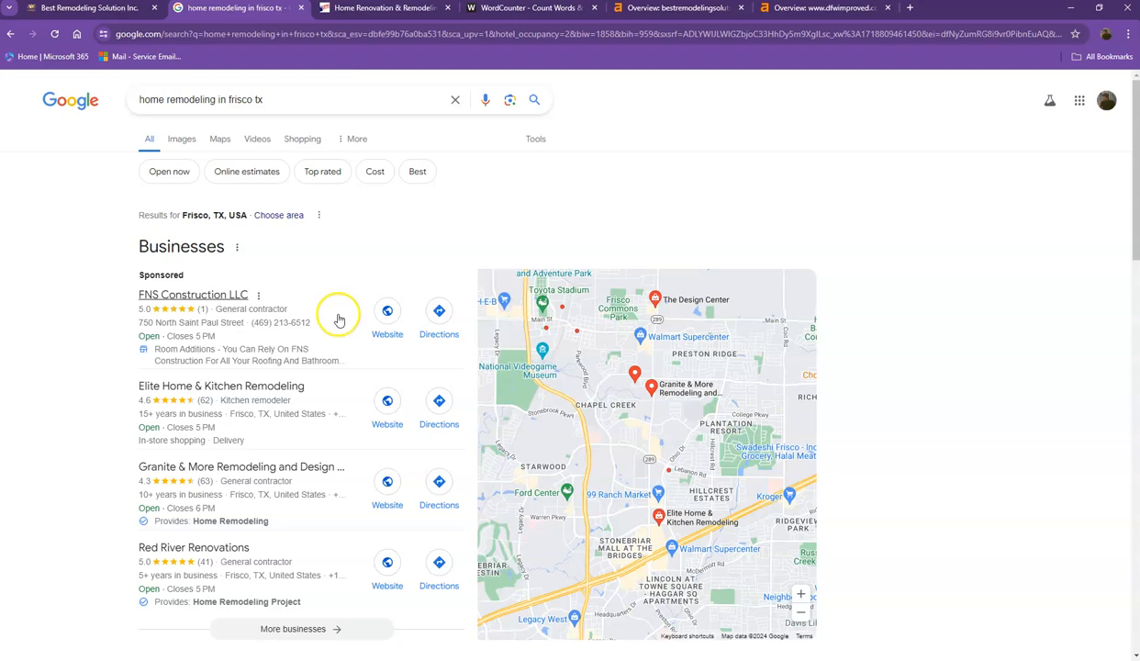
# - Examine the local business listings and organic results to see which competitors rank for home remodeling in Frisco, TX
pyautogui.scroll(-1, 338, 319)
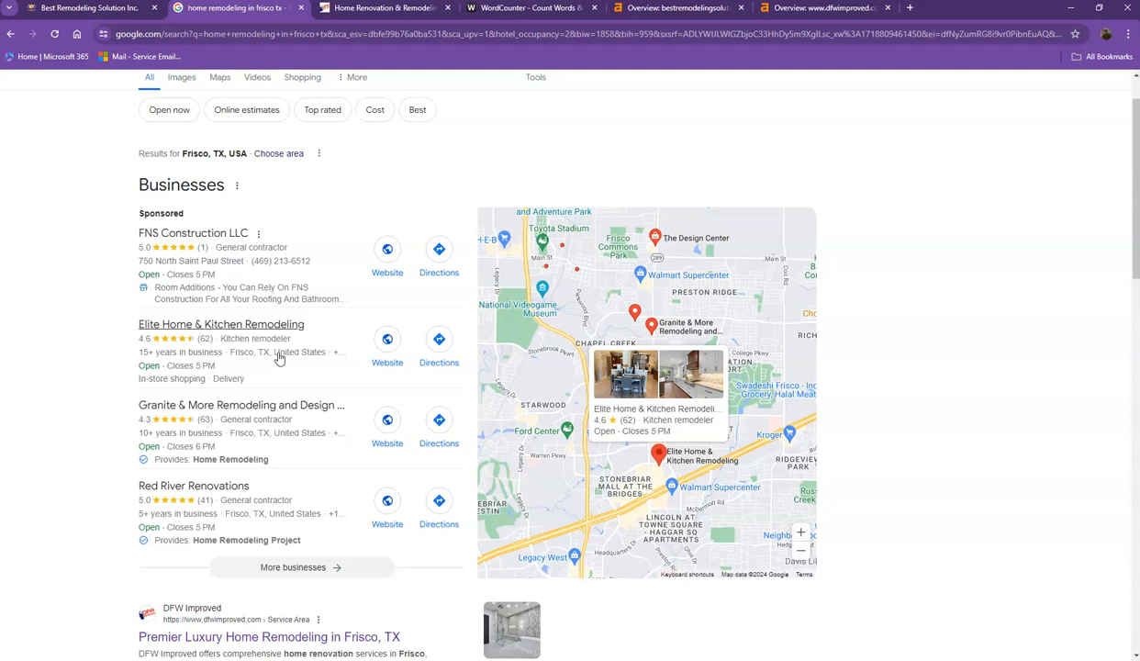
pyautogui.scroll(-4, 281, 355)
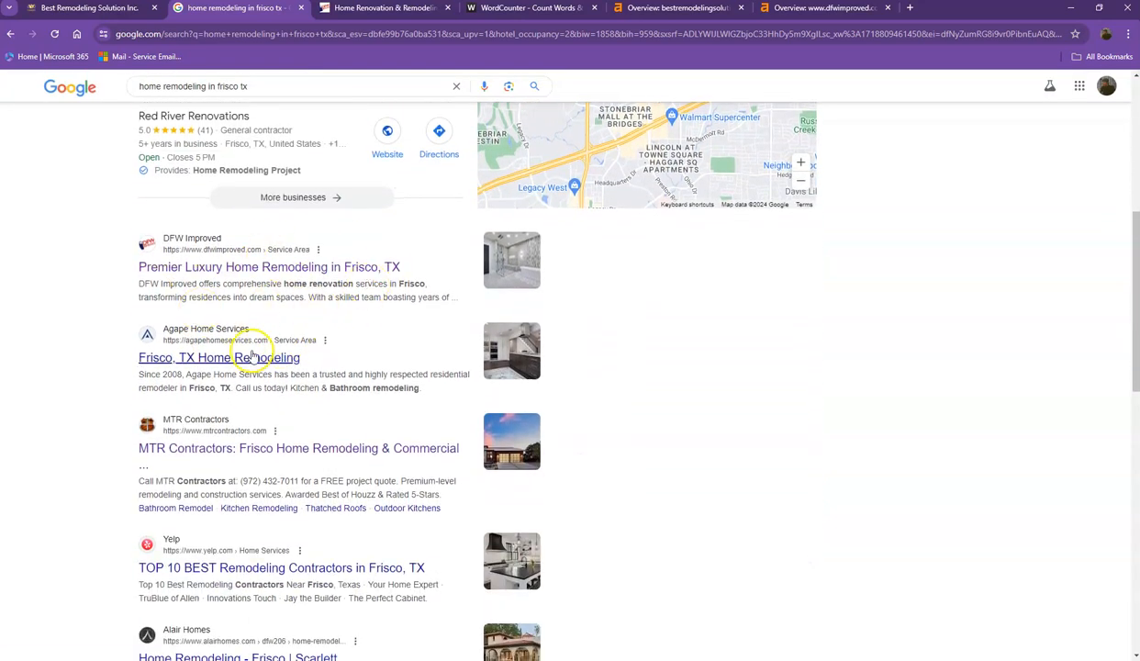
pyautogui.scroll(-1, 273, 338)
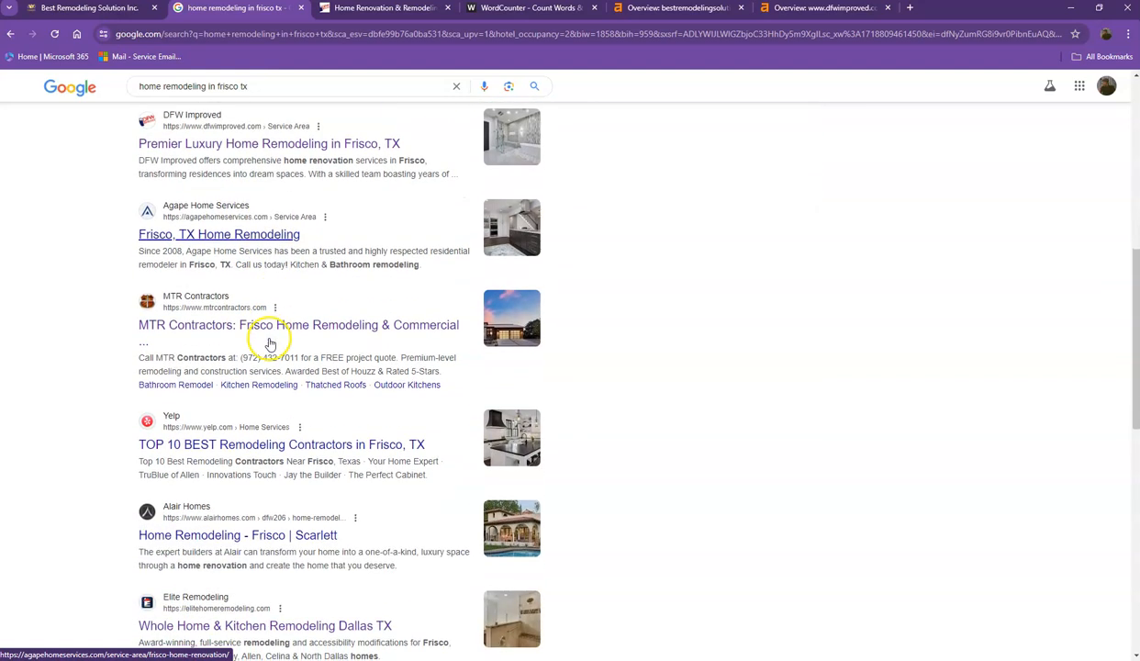
pyautogui.scroll(-1, 278, 343)
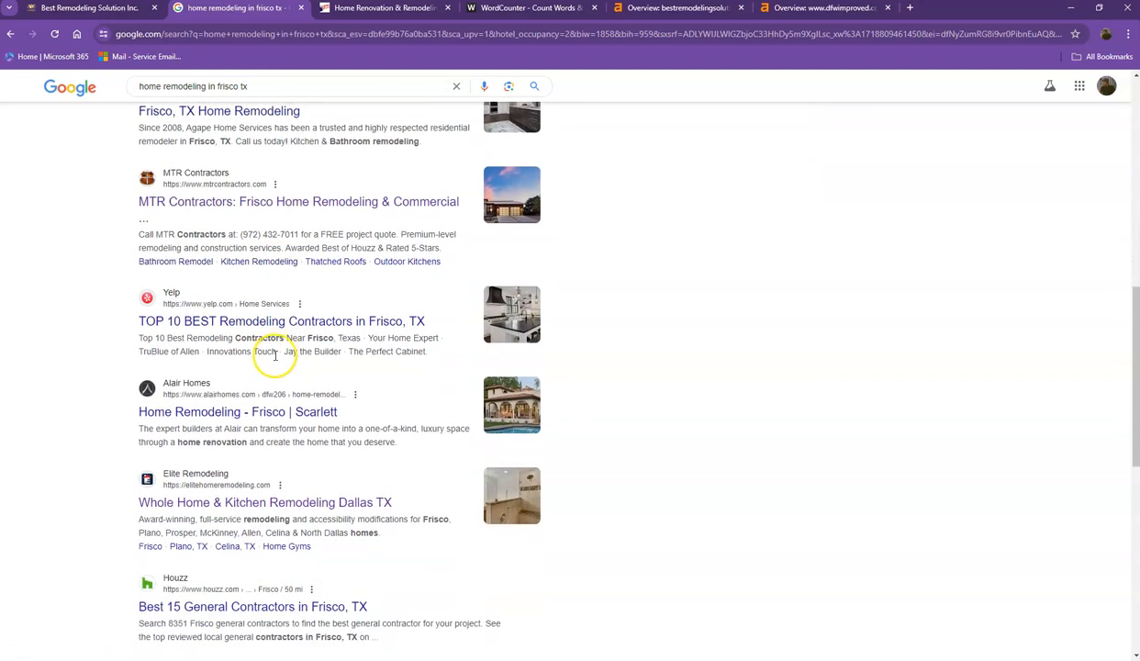
pyautogui.scroll(-1, 270, 368)
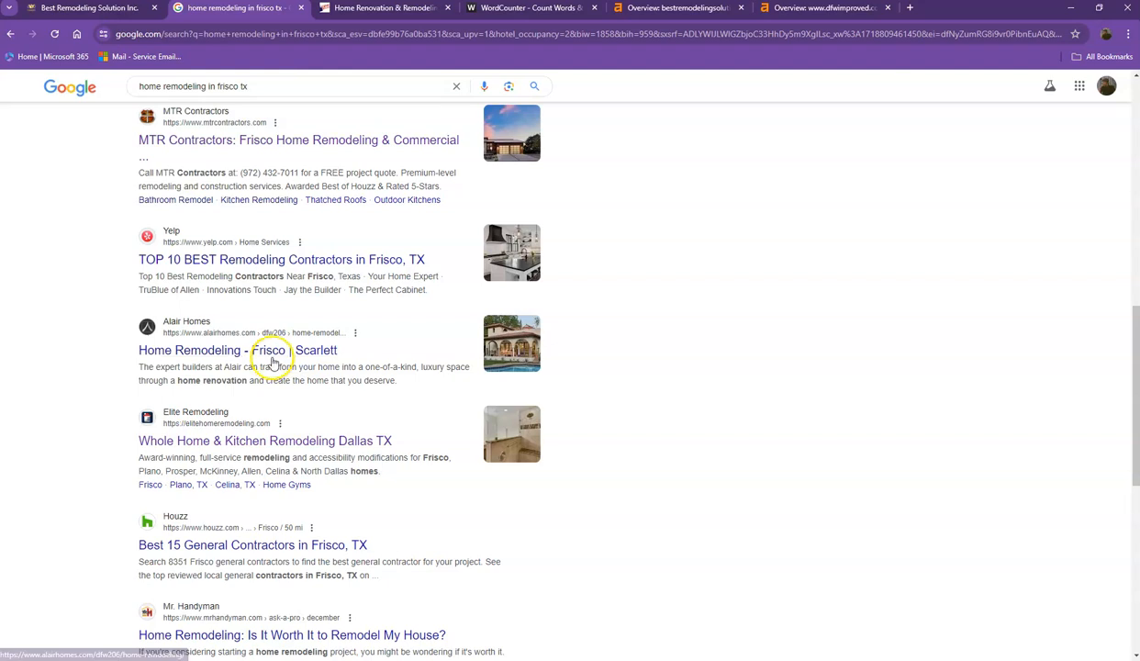
pyautogui.scroll(-3, 272, 365)
pyautogui.scroll(4, 272, 367)
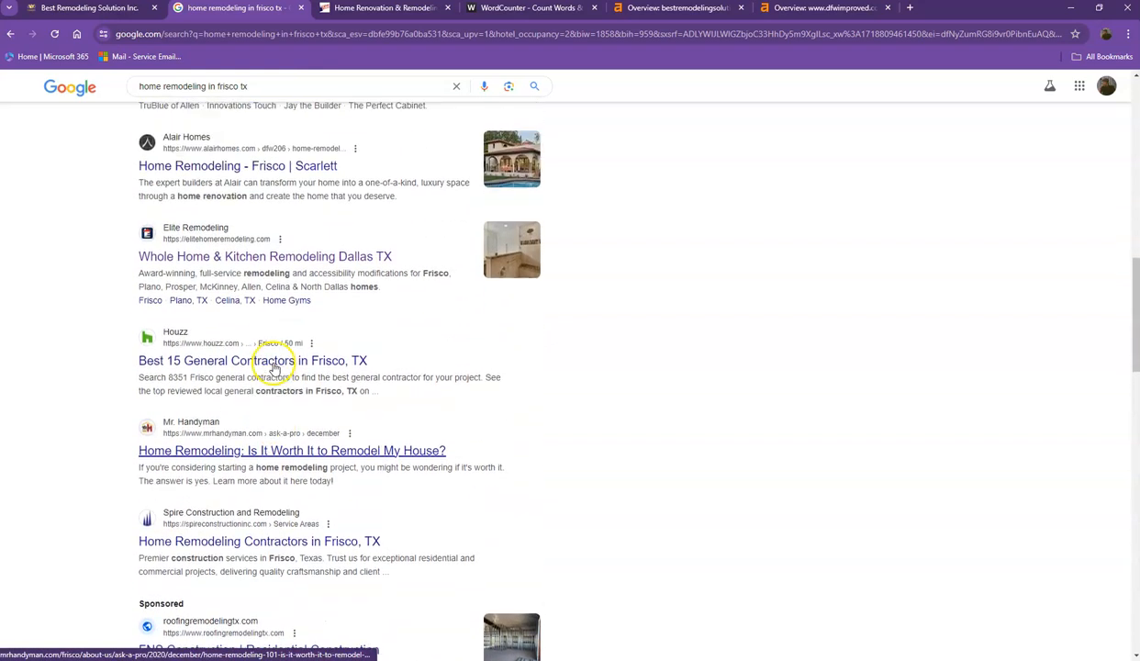
pyautogui.scroll(1, 275, 367)
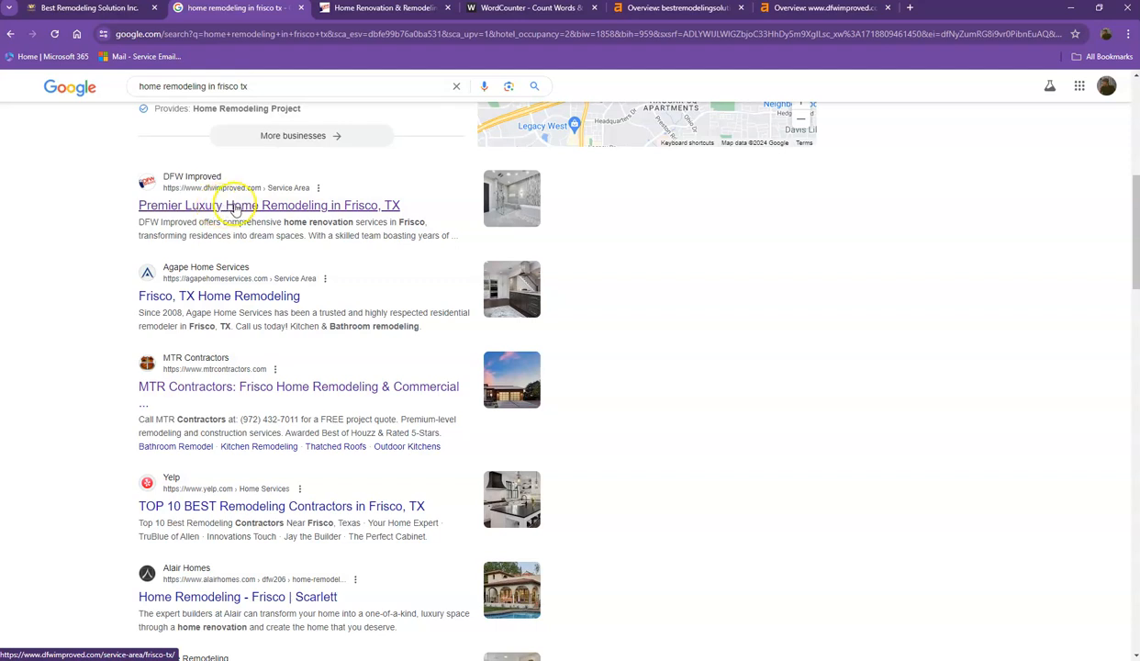
# - Switch to the DFW Improved homepage and look over its service sections and written content
pyautogui.click(353, 8)
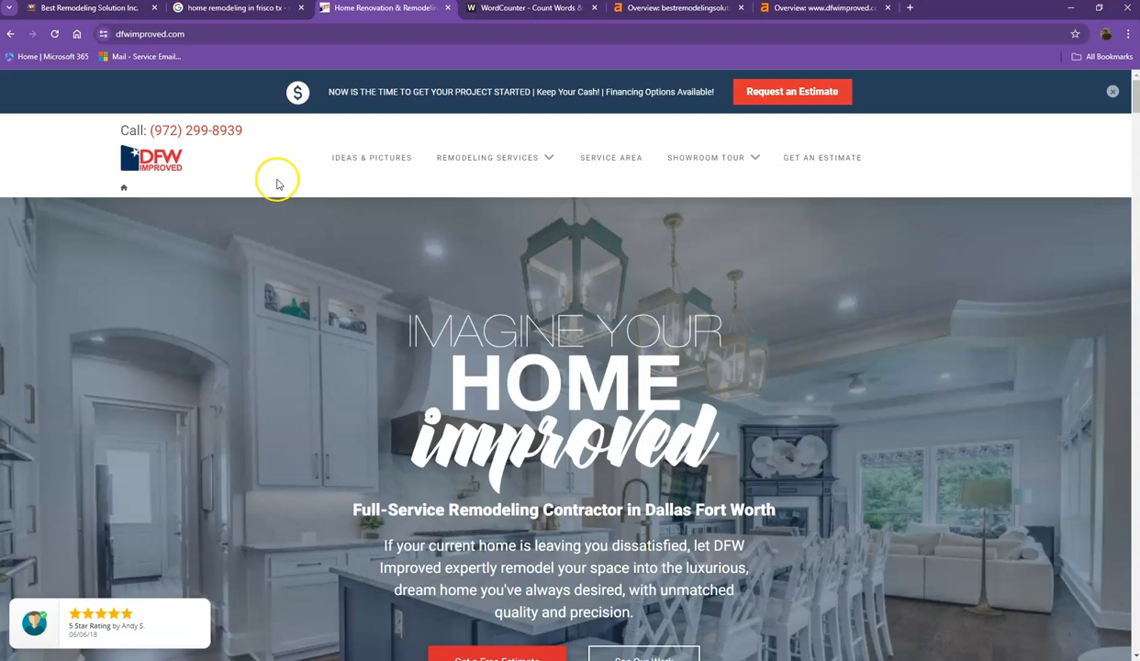
pyautogui.scroll(-1, 246, 233)
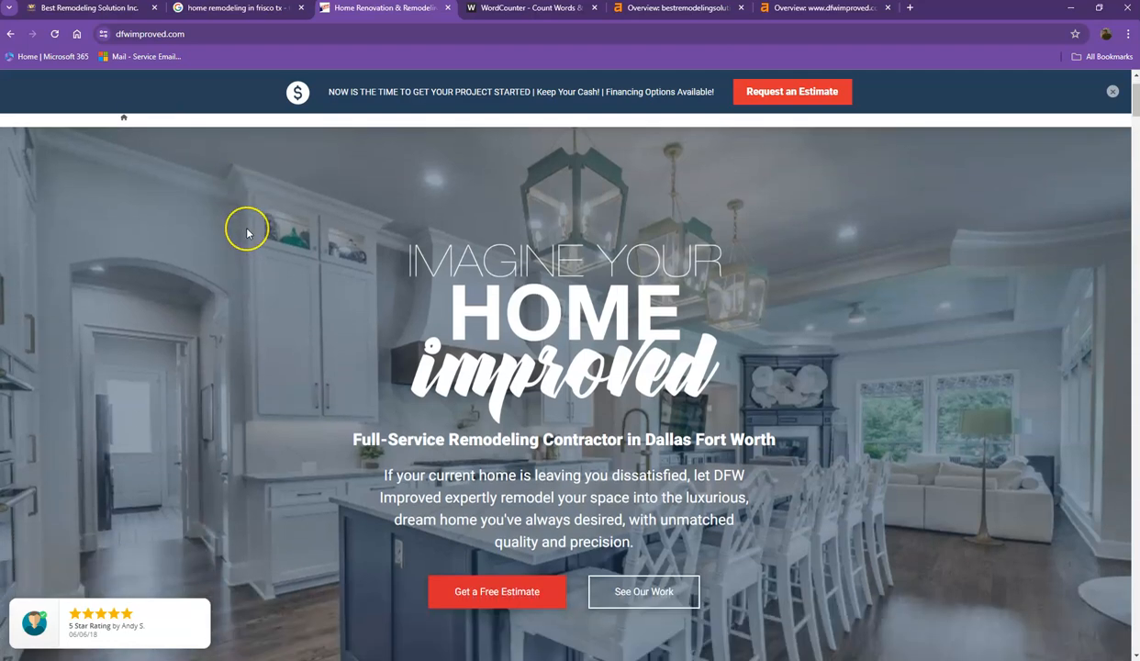
pyautogui.scroll(-12, 246, 233)
pyautogui.scroll(-12, 246, 233)
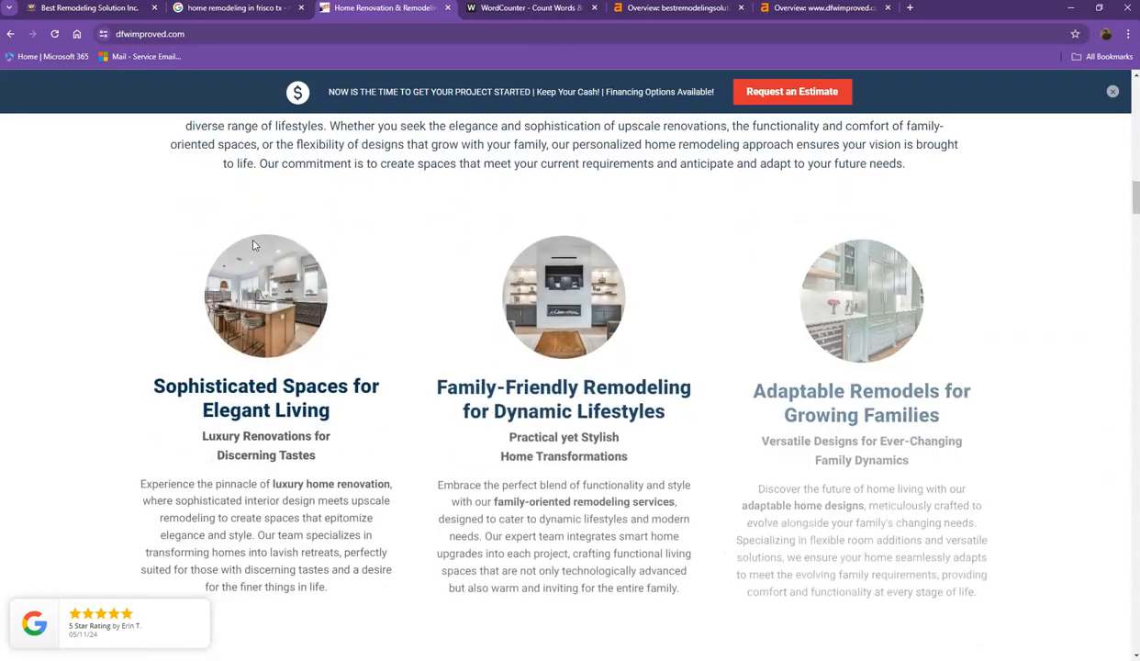
pyautogui.scroll(-10, 254, 243)
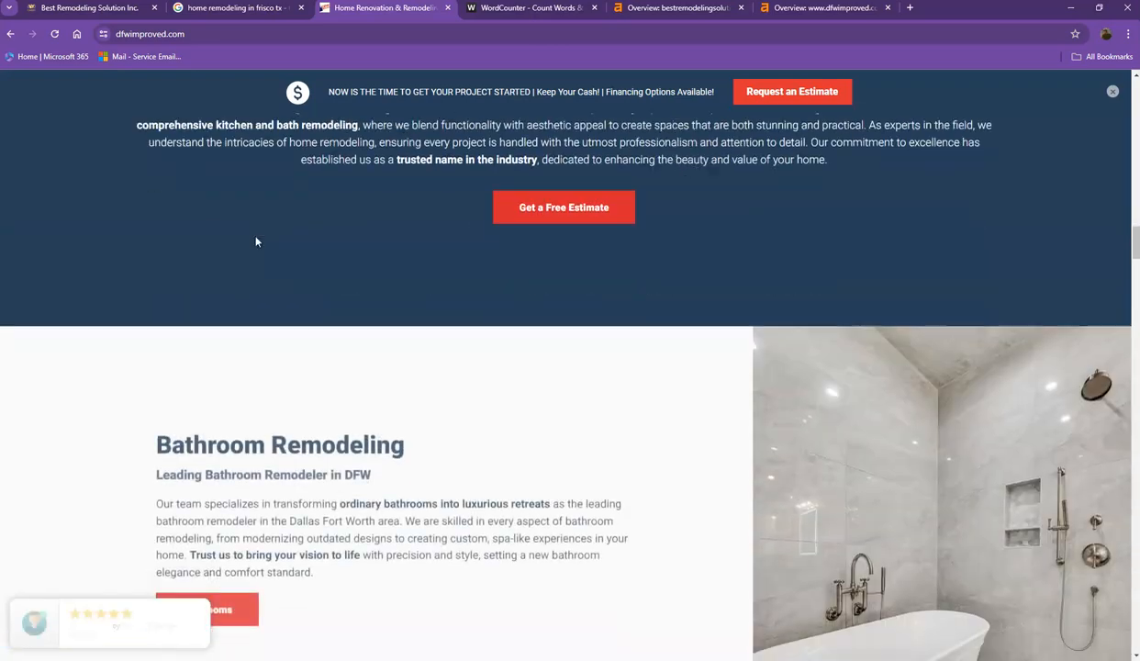
pyautogui.scroll(-10, 256, 241)
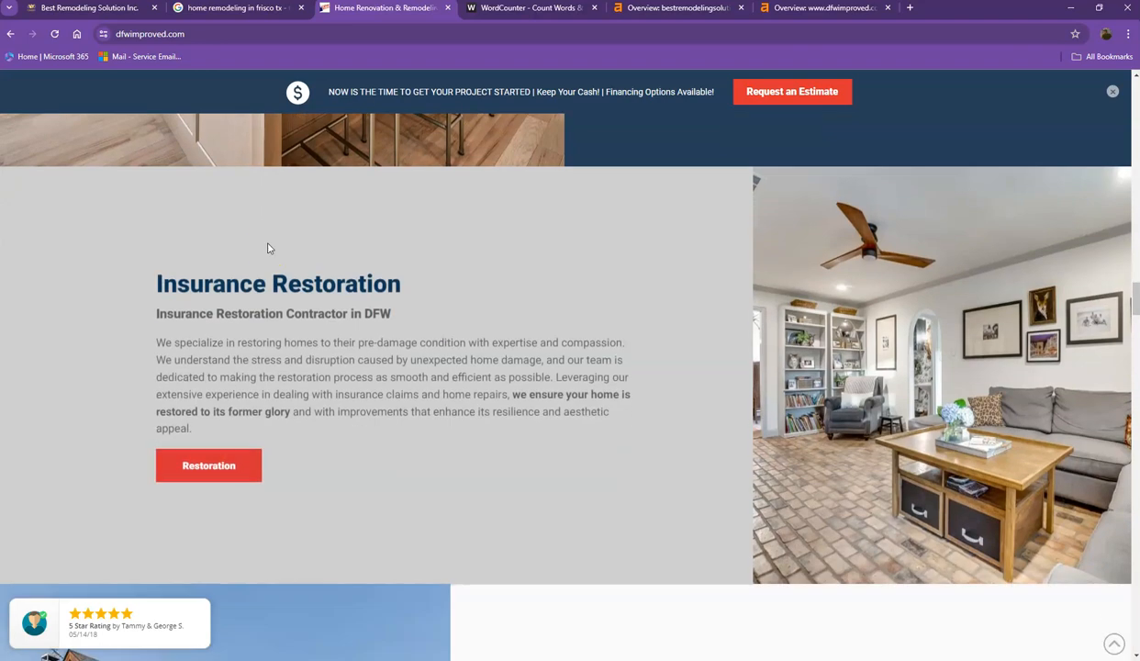
pyautogui.scroll(-3, 450, 289)
# - Copy all the text of the DFW Improved homepage into WordCounter and check its word count and keyword density
pyautogui.hotkey('ctrl', 'a')
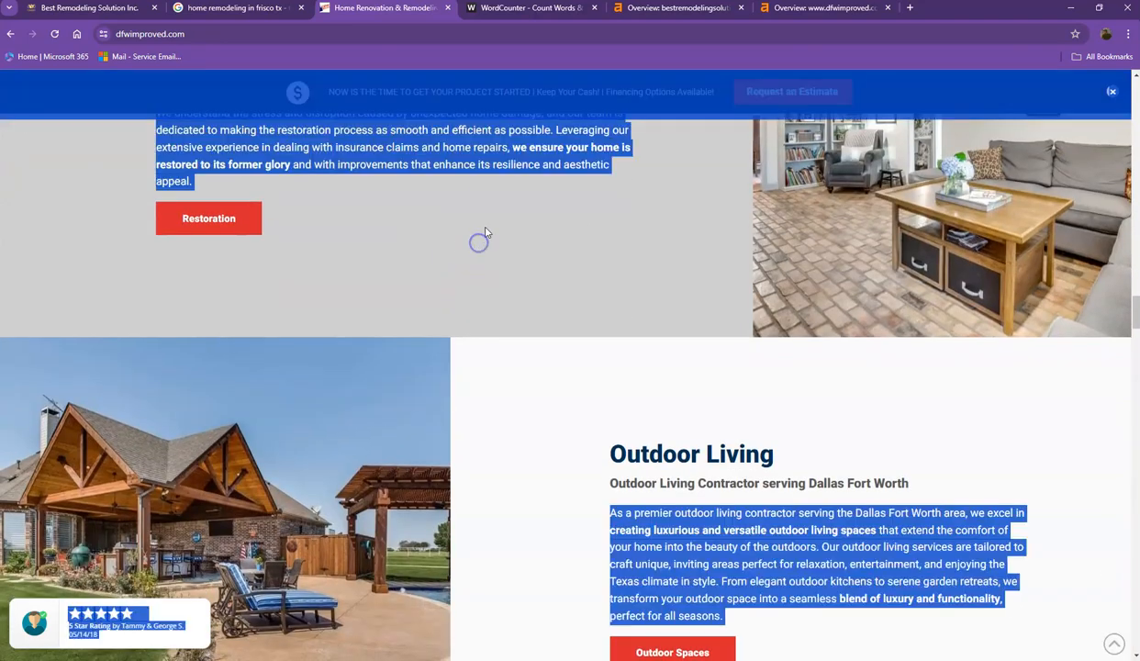
pyautogui.click(528, 8)
pyautogui.hotkey('ctrl', 'v')
pyautogui.scroll(20, 468, 234)
pyautogui.scroll(15, 368, 330)
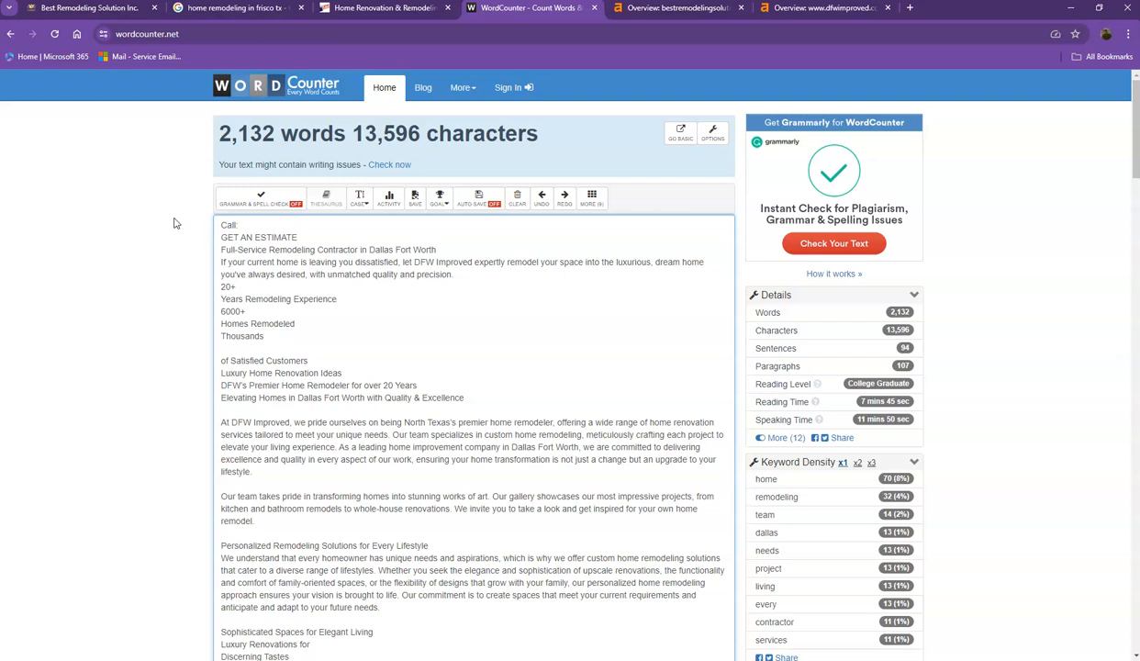
# - Compare the Ahrefs overviews of bestremodelingsolution.com and dfwimproved.com for domain rating, backlinks, referring domains, keywords and traffic
pyautogui.click(690, 11)
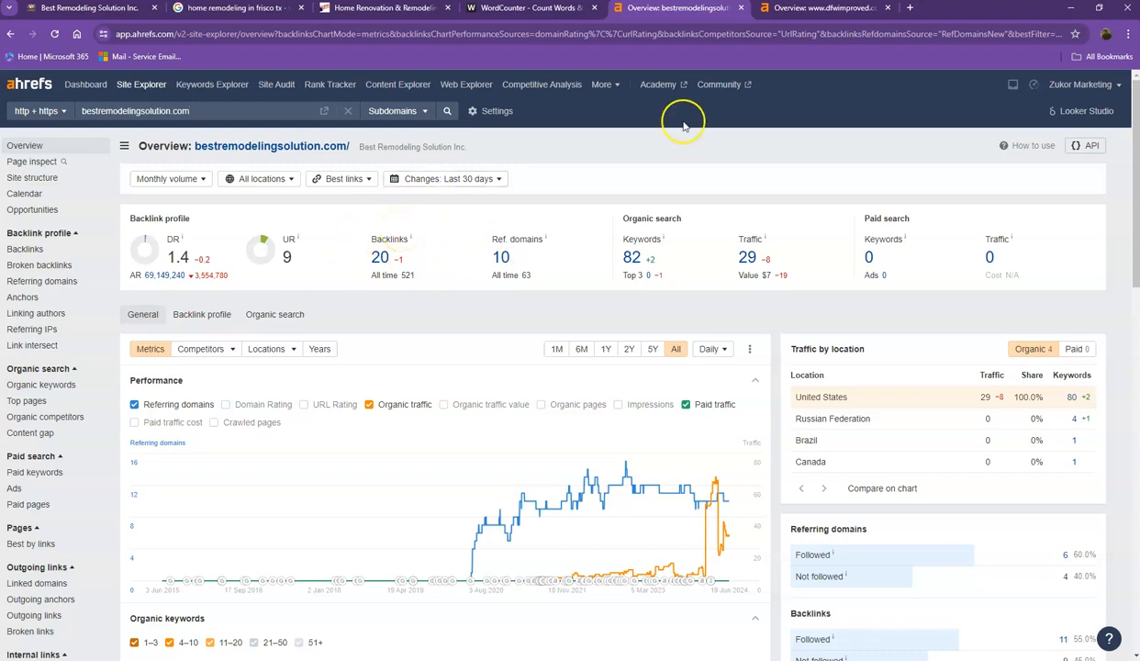
pyautogui.click(820, 9)
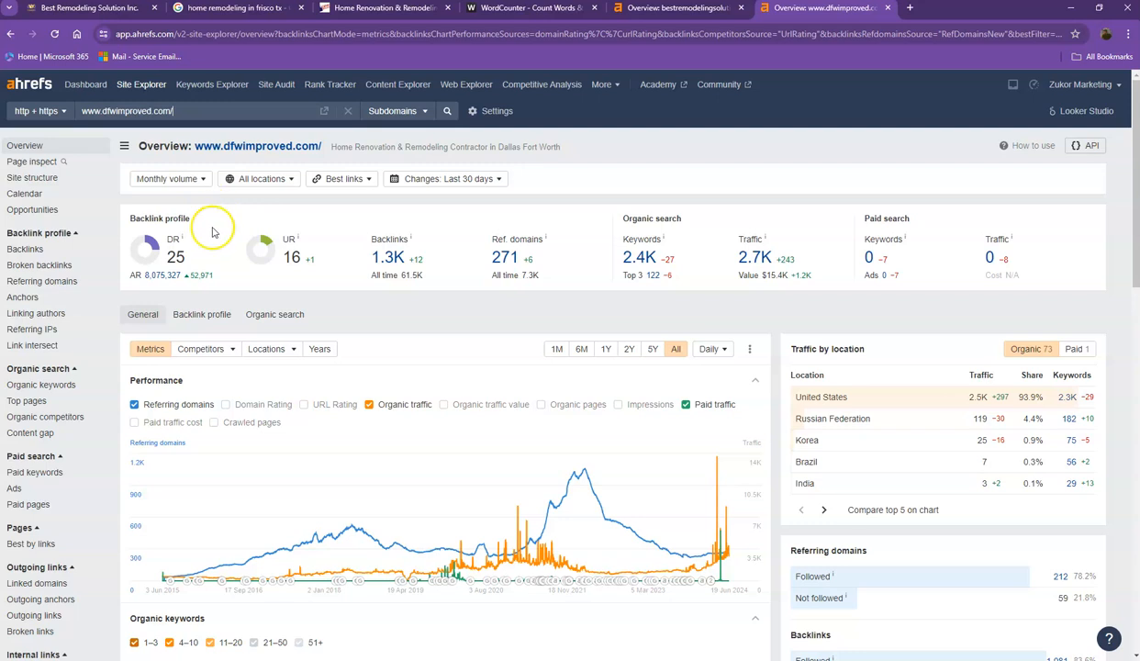
pyautogui.click(643, 9)
pyautogui.click(812, 11)
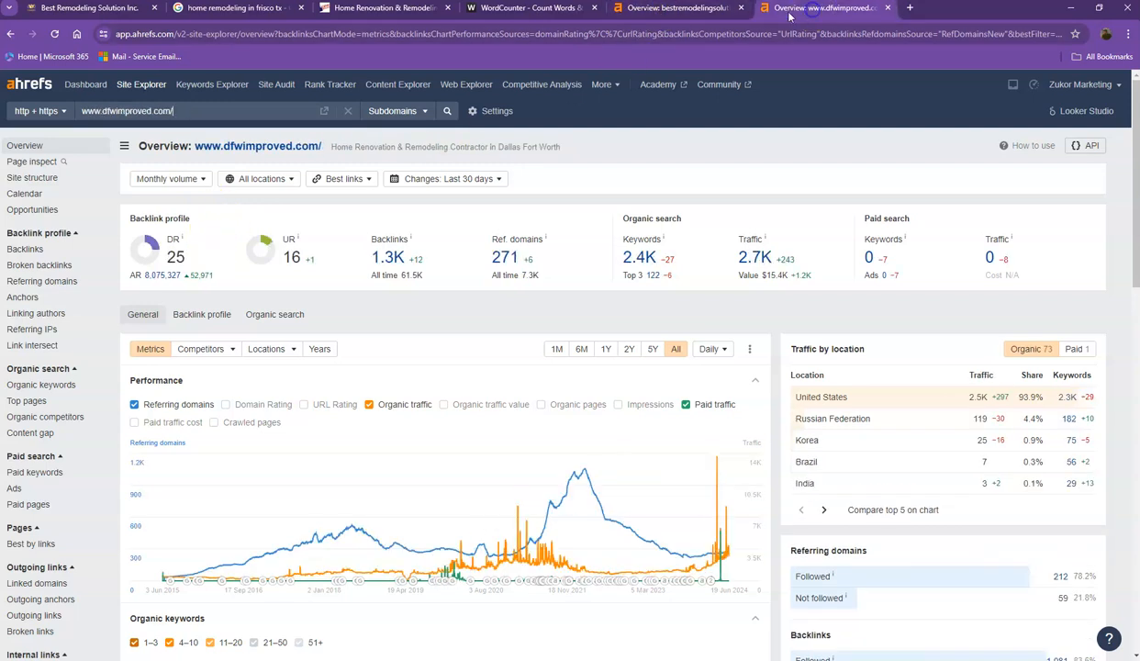
pyautogui.click(647, 8)
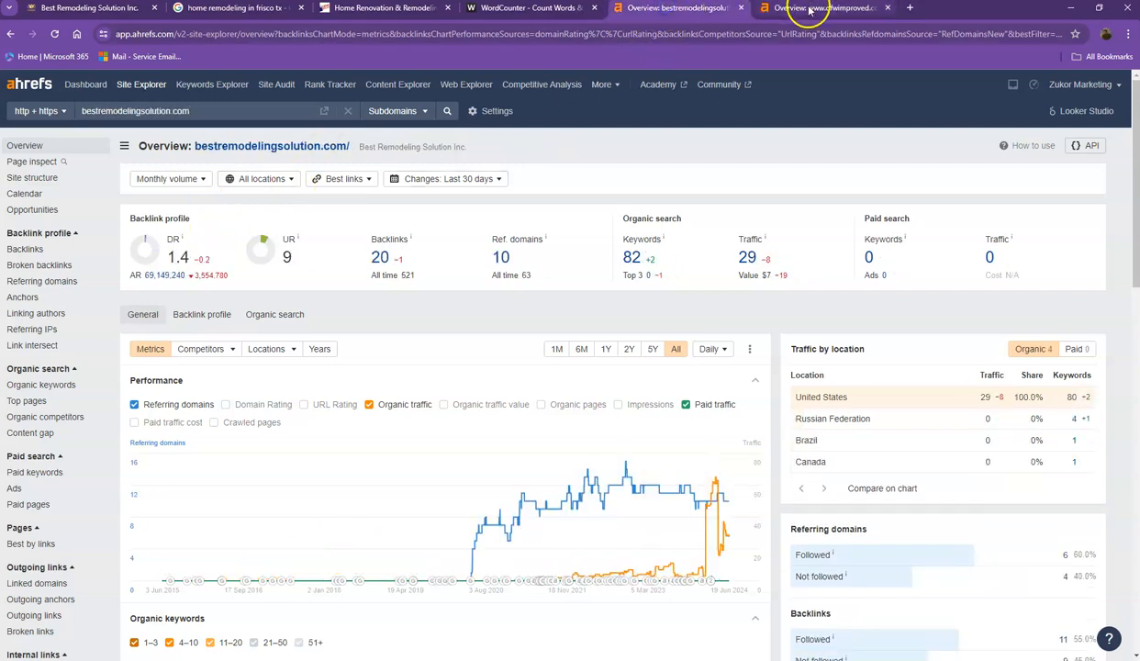
pyautogui.click(805, 9)
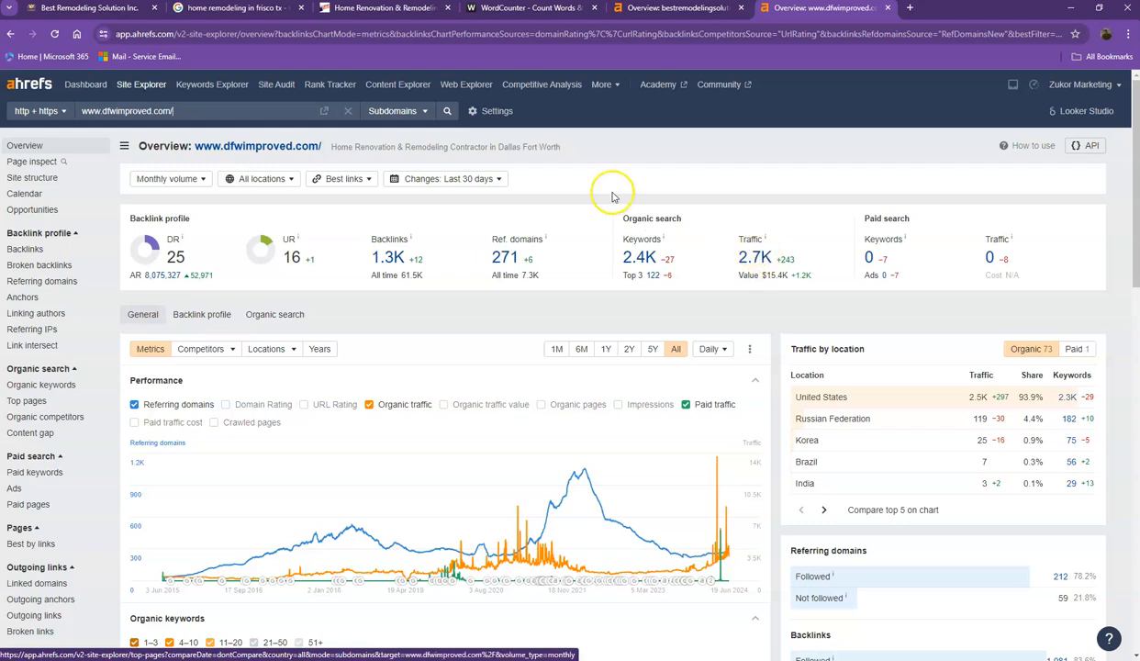
pyautogui.click(684, 12)
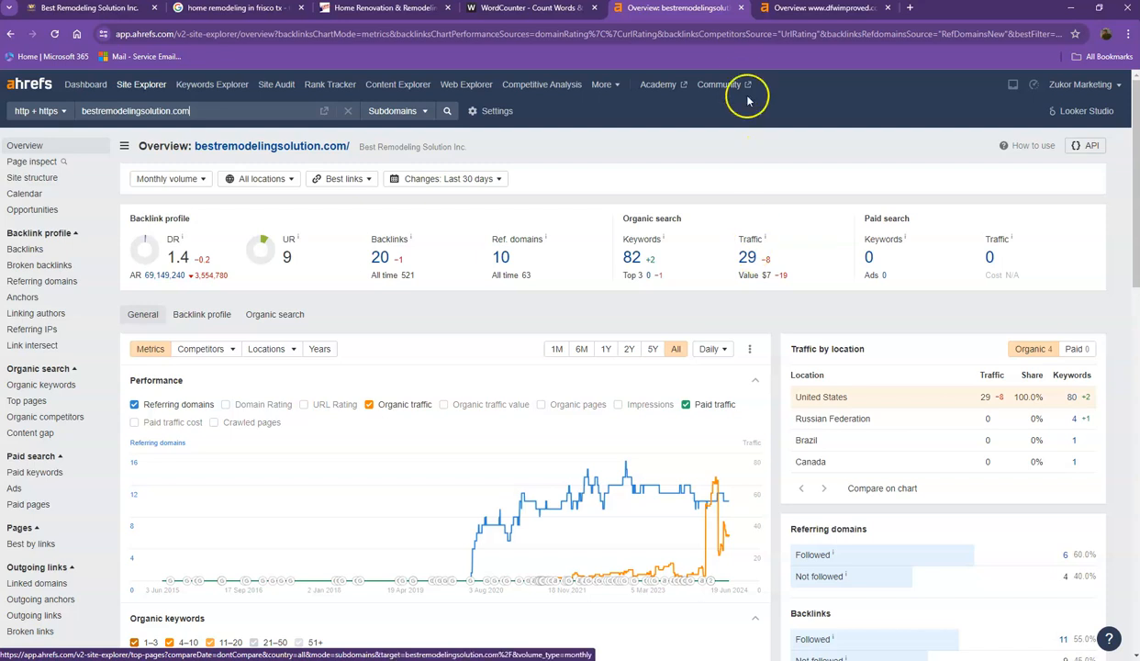
pyautogui.click(805, 14)
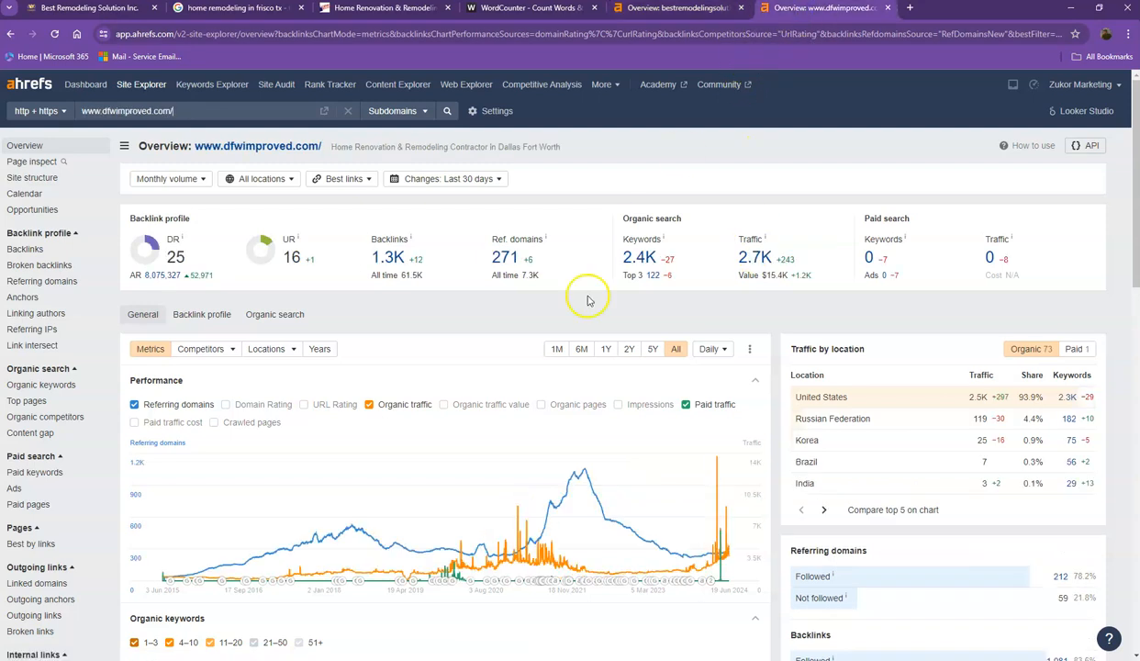
# - Open the referring domains and organic keywords reports of dfwimproved.com in separate tabs and show the referring domains
pyautogui.rightClick(516, 260)
pyautogui.click(536, 271)
pyautogui.rightClick(650, 263)
pyautogui.click(663, 267)
pyautogui.click(811, 8)
pyautogui.click(913, 9)
pyautogui.click(824, 13)
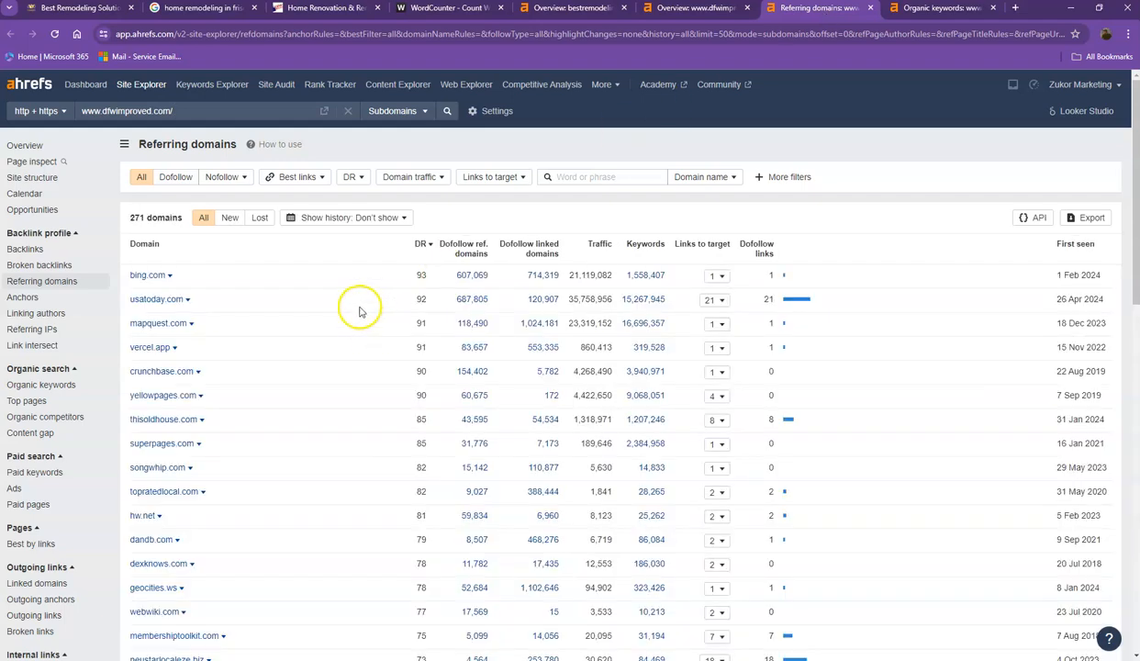
# - Look through the first three pages of domains linking to dfwimproved.com
pyautogui.scroll(-5, 341, 288)
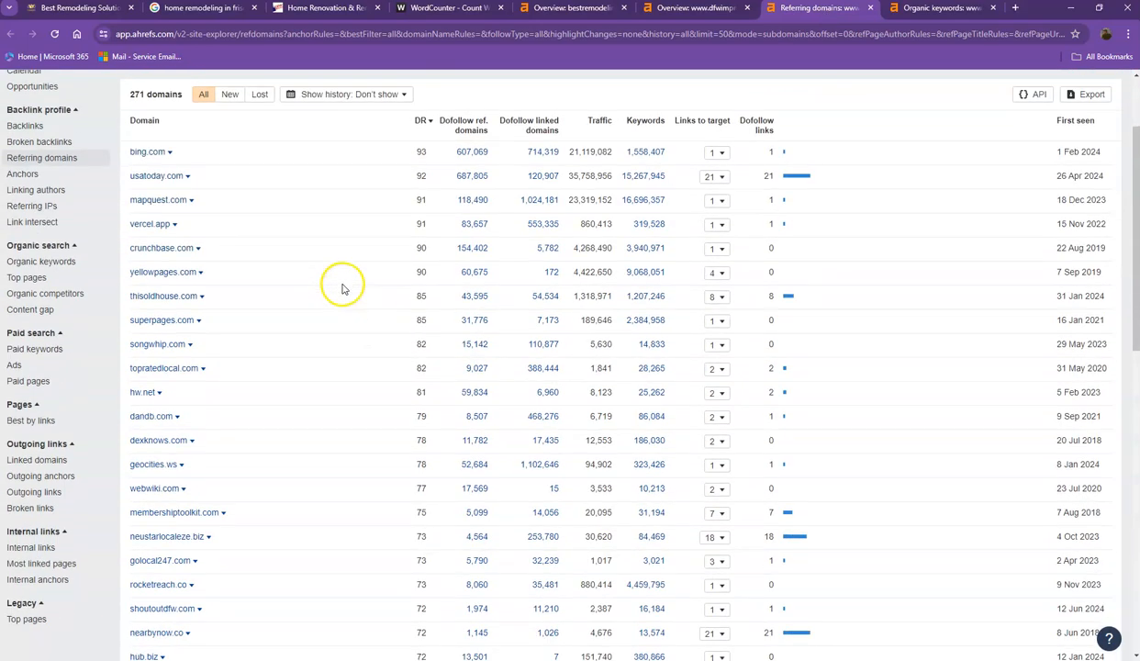
pyautogui.scroll(-12, 341, 288)
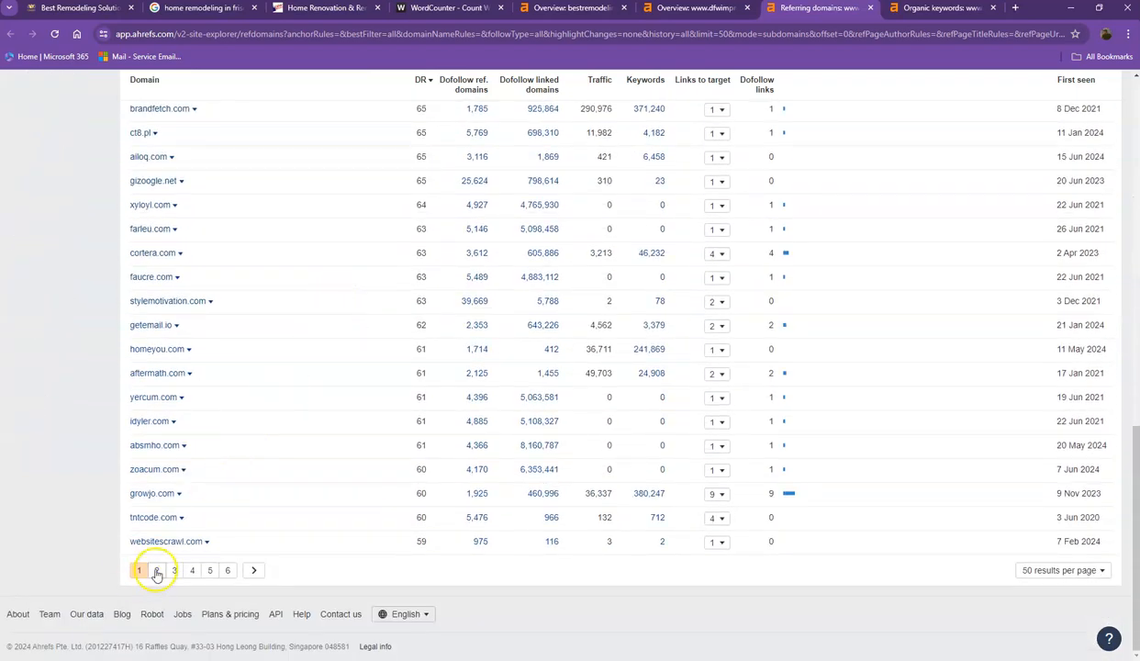
pyautogui.click(157, 569)
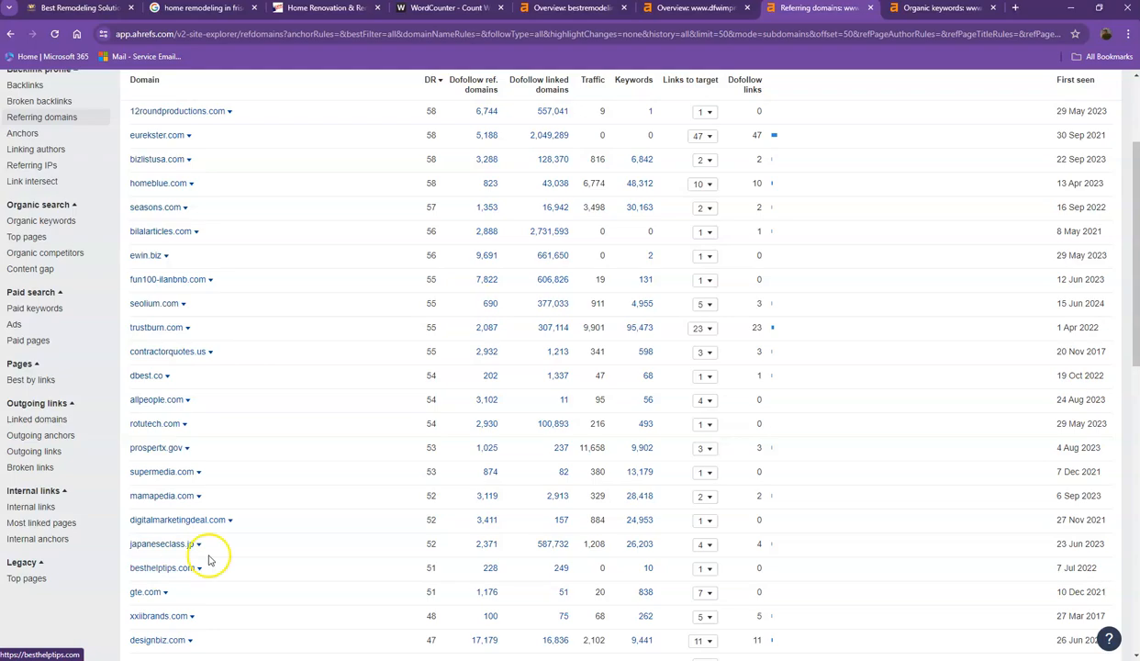
pyautogui.scroll(-8, 275, 541)
pyautogui.scroll(-2, 273, 546)
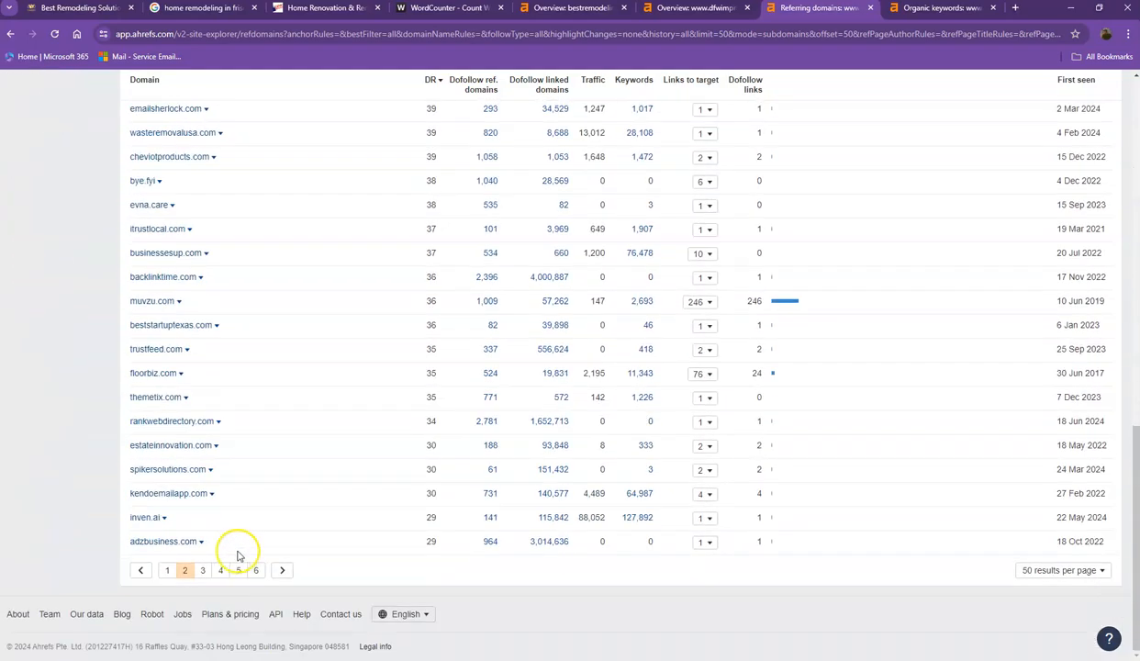
pyautogui.click(205, 569)
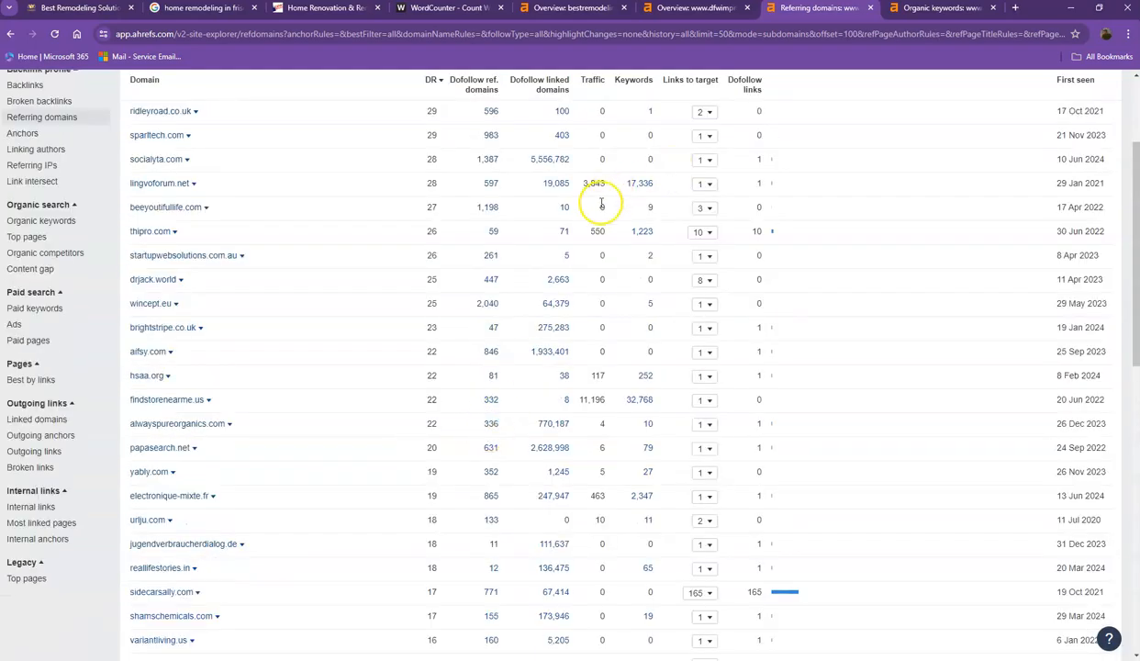
pyautogui.scroll(-7, 605, 202)
# - Examine the organic keywords dfwimproved.com ranks for in the United States, going through the first five result pages
pyautogui.click(938, 9)
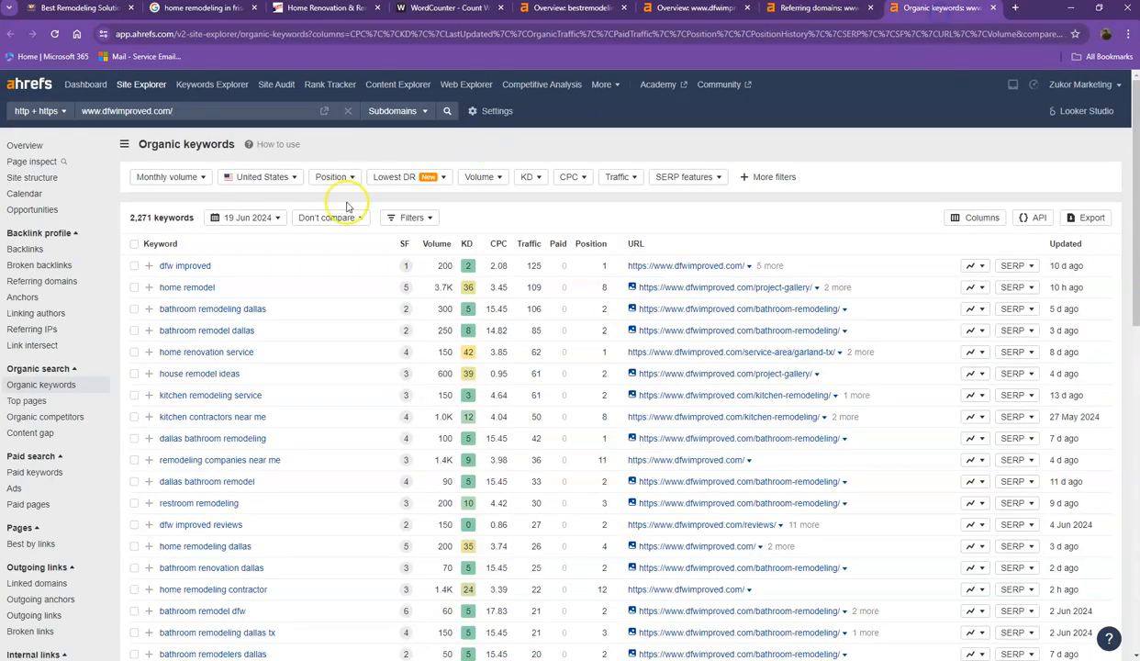
pyautogui.scroll(-8, 305, 300)
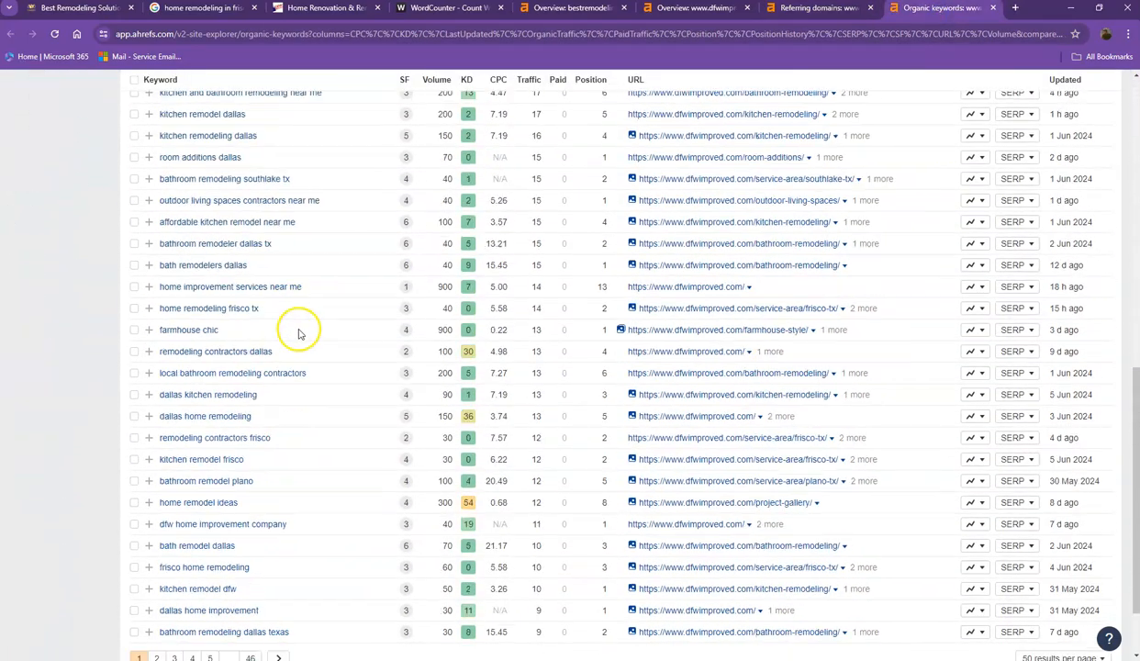
pyautogui.scroll(-2, 298, 333)
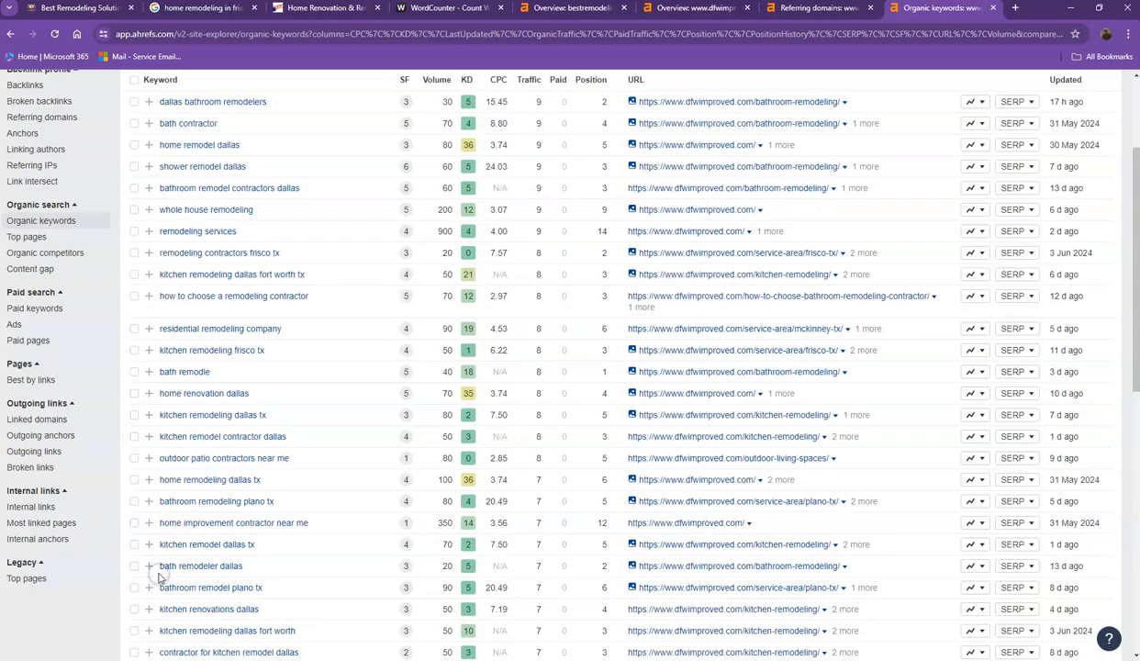
pyautogui.scroll(-7, 340, 403)
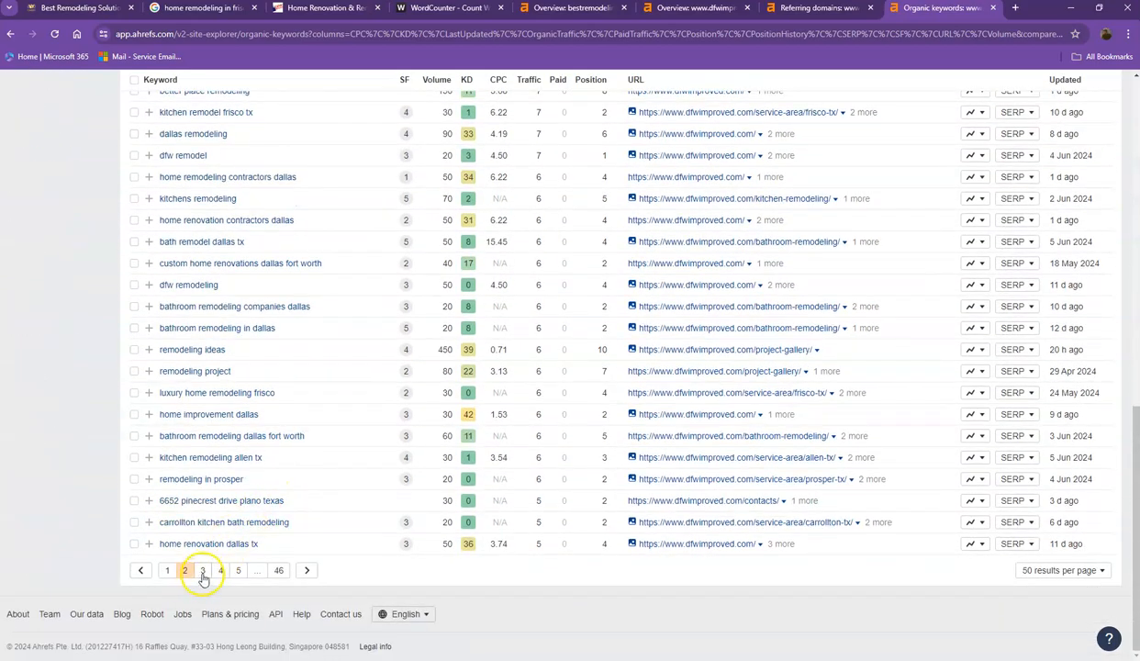
pyautogui.click(202, 572)
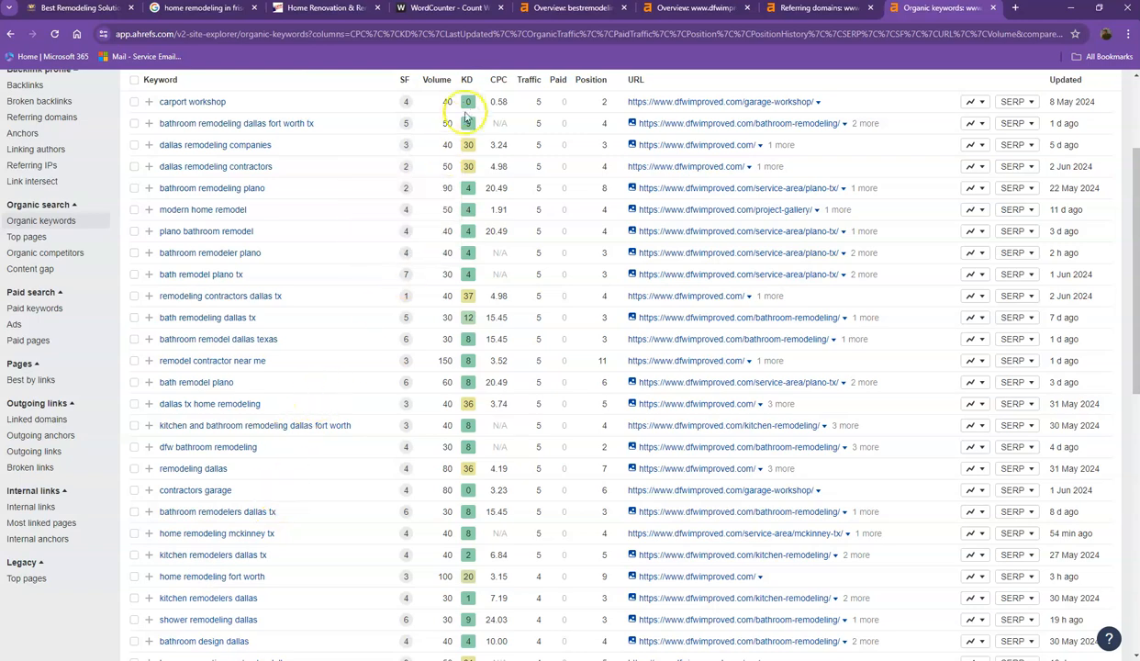
pyautogui.scroll(-2, 443, 376)
pyautogui.scroll(-6, 443, 384)
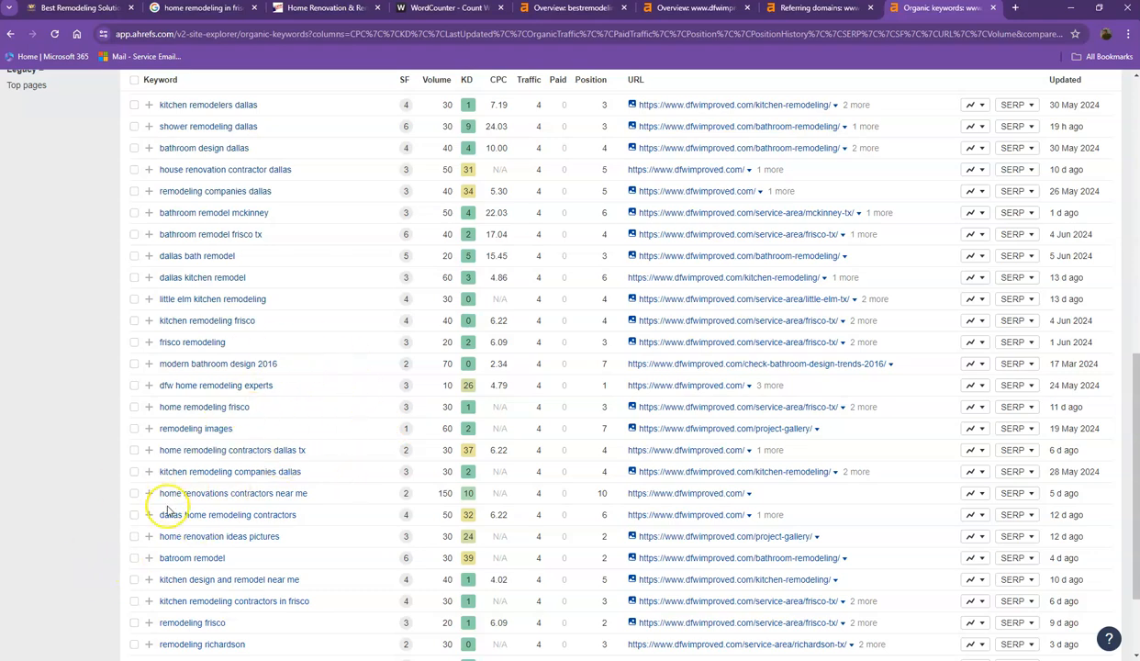
pyautogui.scroll(-2, 168, 511)
pyautogui.click(220, 570)
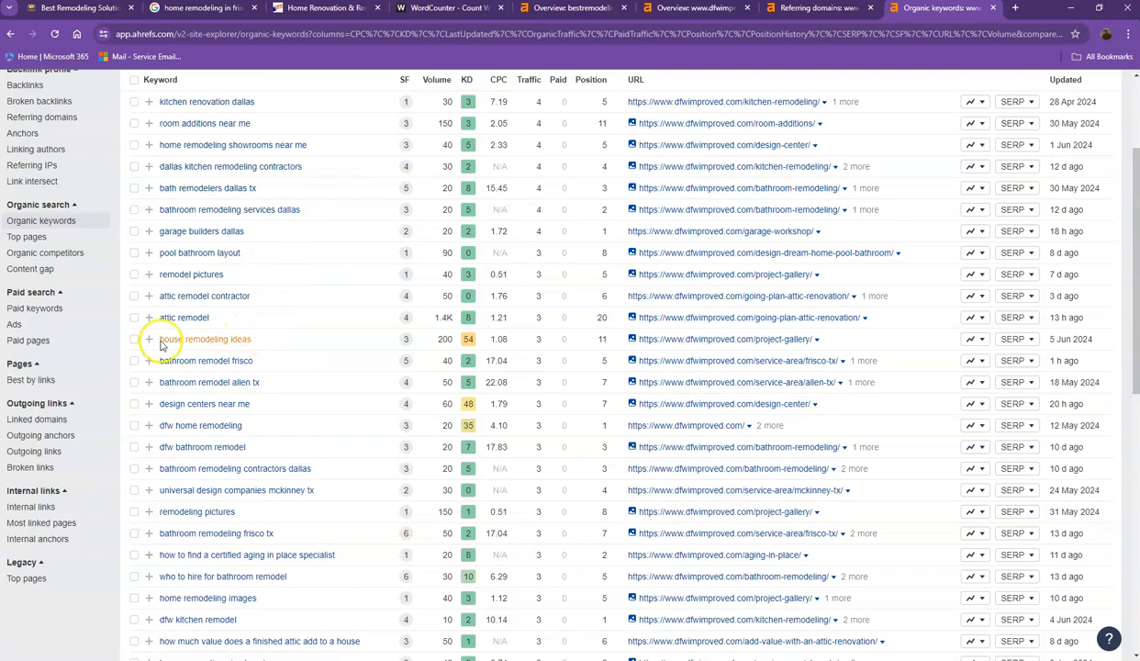
pyautogui.scroll(-3, 183, 312)
pyautogui.scroll(-3, 229, 338)
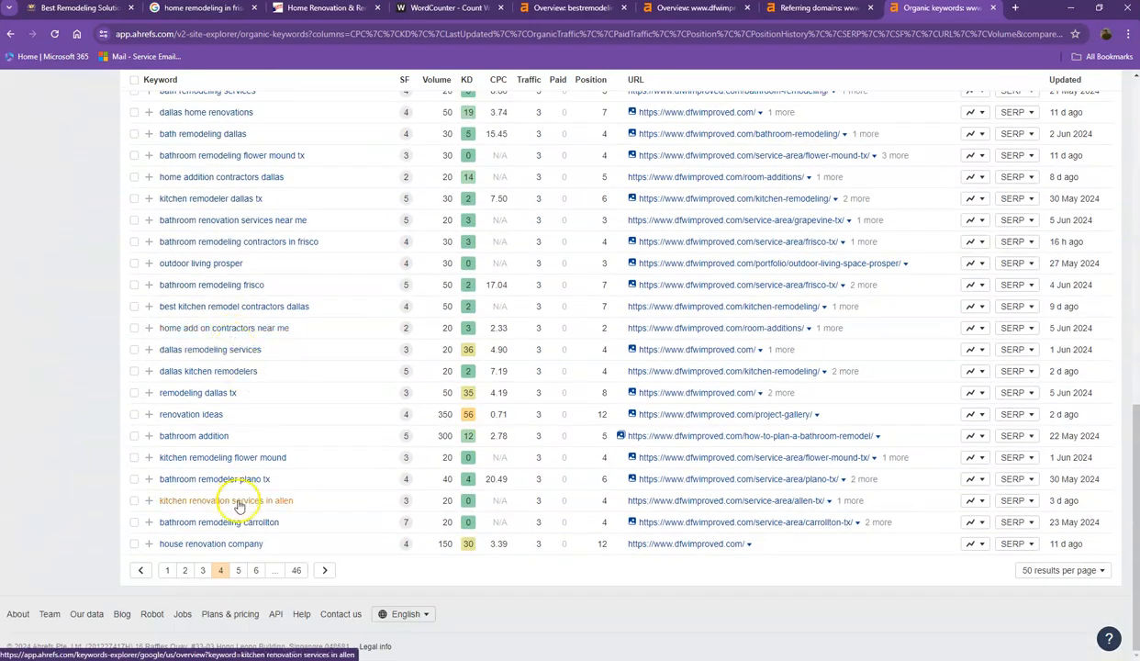
pyautogui.click(234, 569)
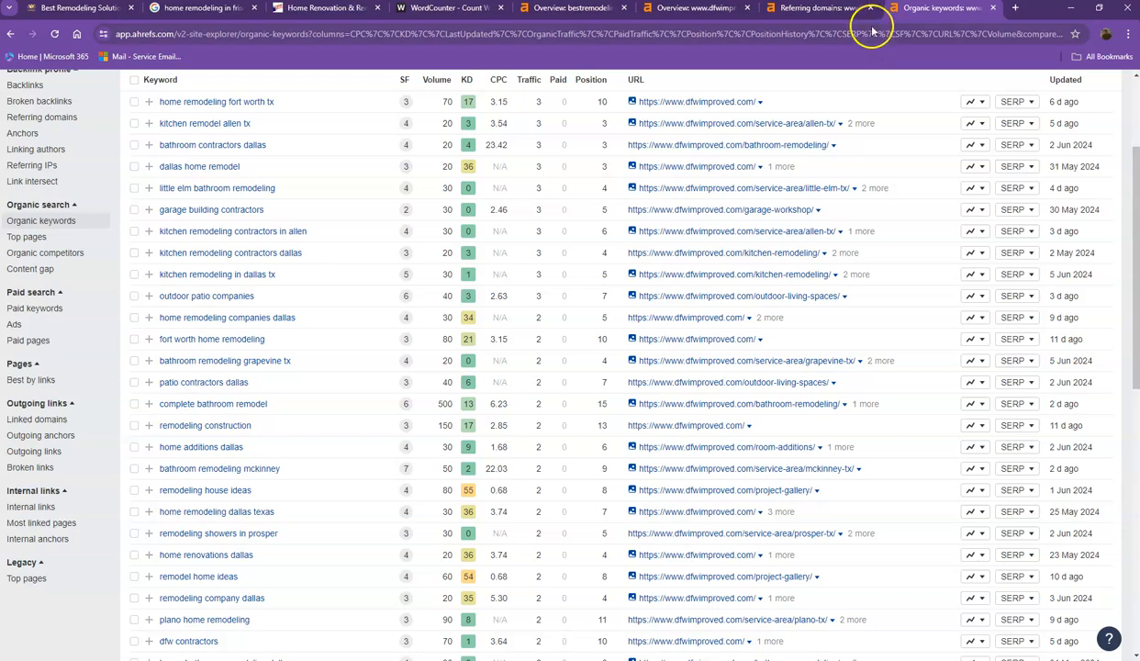
# - Close the two DFW Improved report tabs and return to the Our Recent Projects images on the Best Remodeling Solution homepage
pyautogui.click(870, 10)
pyautogui.click(867, 8)
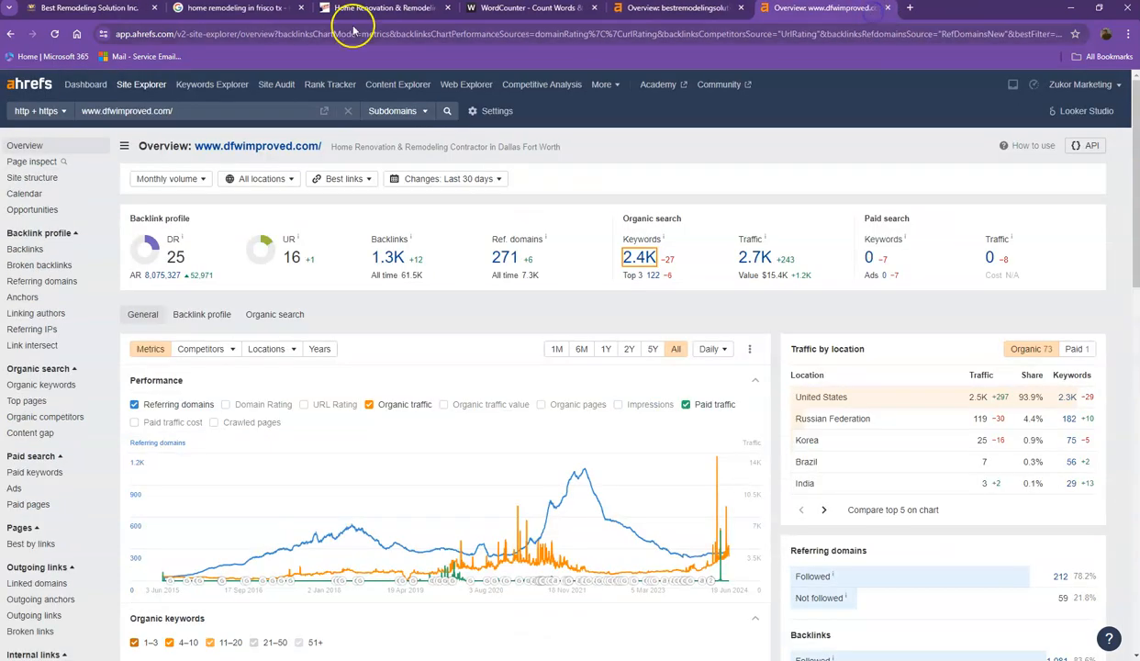
pyautogui.click(83, 9)
pyautogui.scroll(-4, 257, 303)
# - Check the file name of the first kitchen project image through Save image as, and cancel without saving
pyautogui.rightClick(205, 334)
pyautogui.click(266, 516)
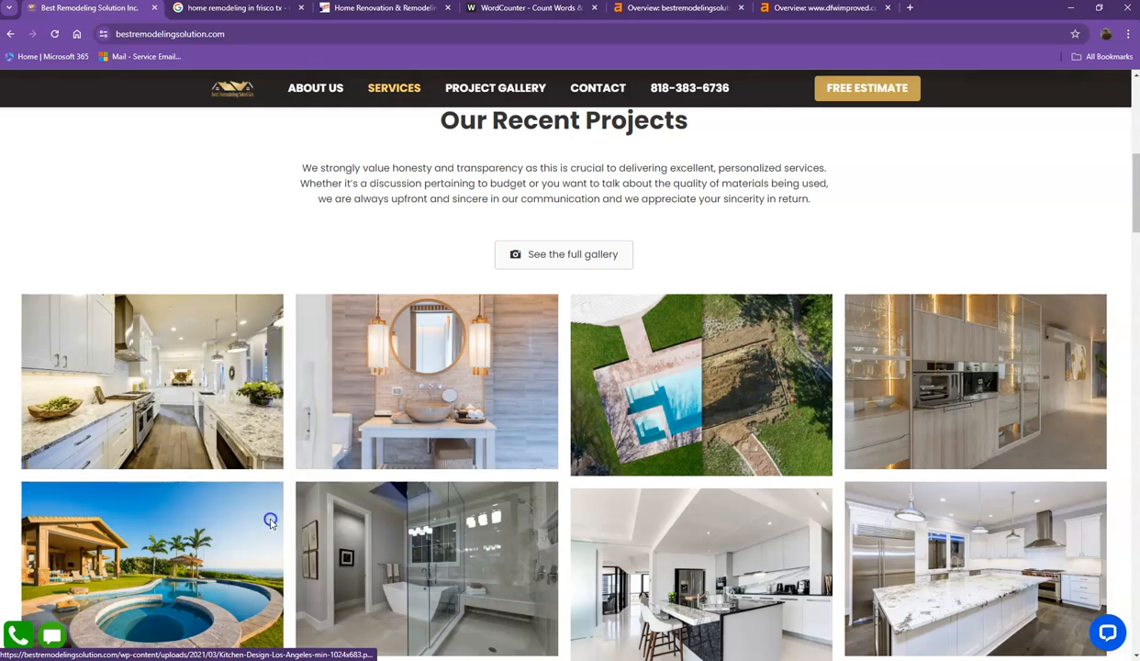
pyautogui.moveTo(302, 275); pyautogui.dragTo(106, 287)
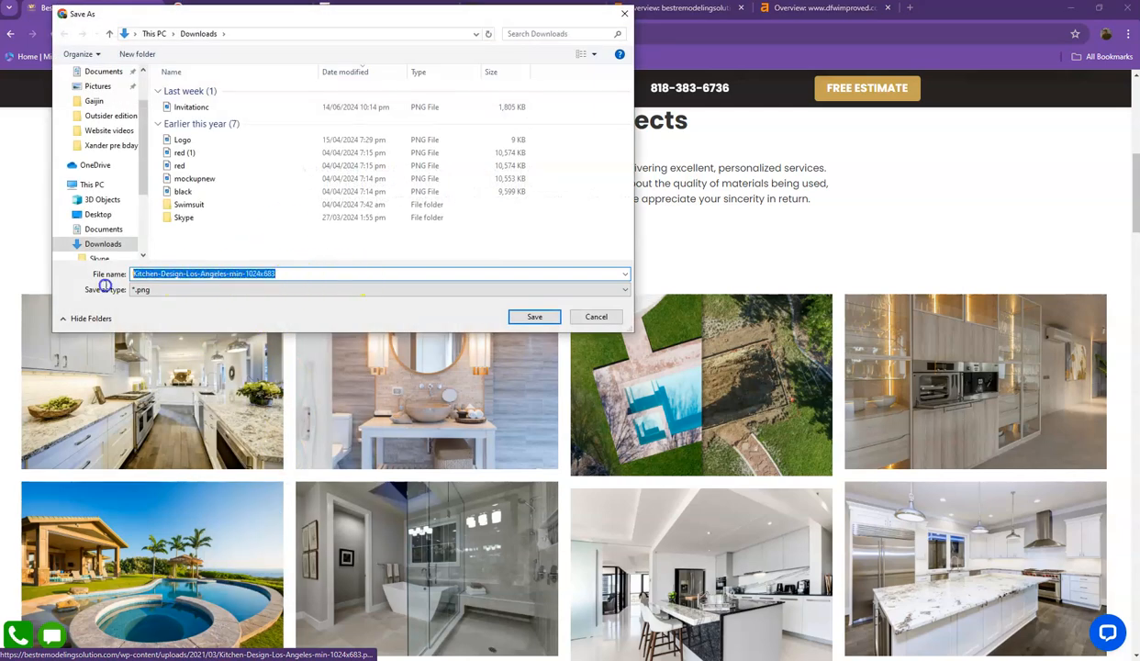
pyautogui.click(597, 321)
# - Check the file name of the bathroom image with the round mirror through Save image as, and cancel without saving
pyautogui.rightClick(496, 350)
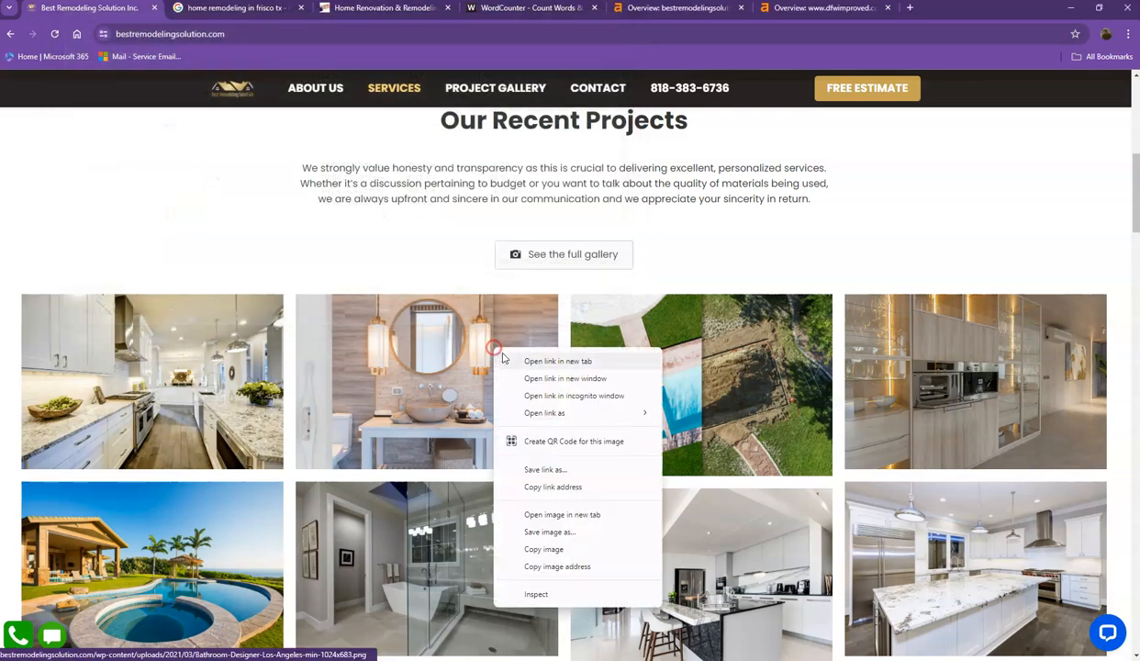
pyautogui.click(550, 532)
pyautogui.moveTo(329, 272); pyautogui.dragTo(16, 272)
pyautogui.click(598, 319)
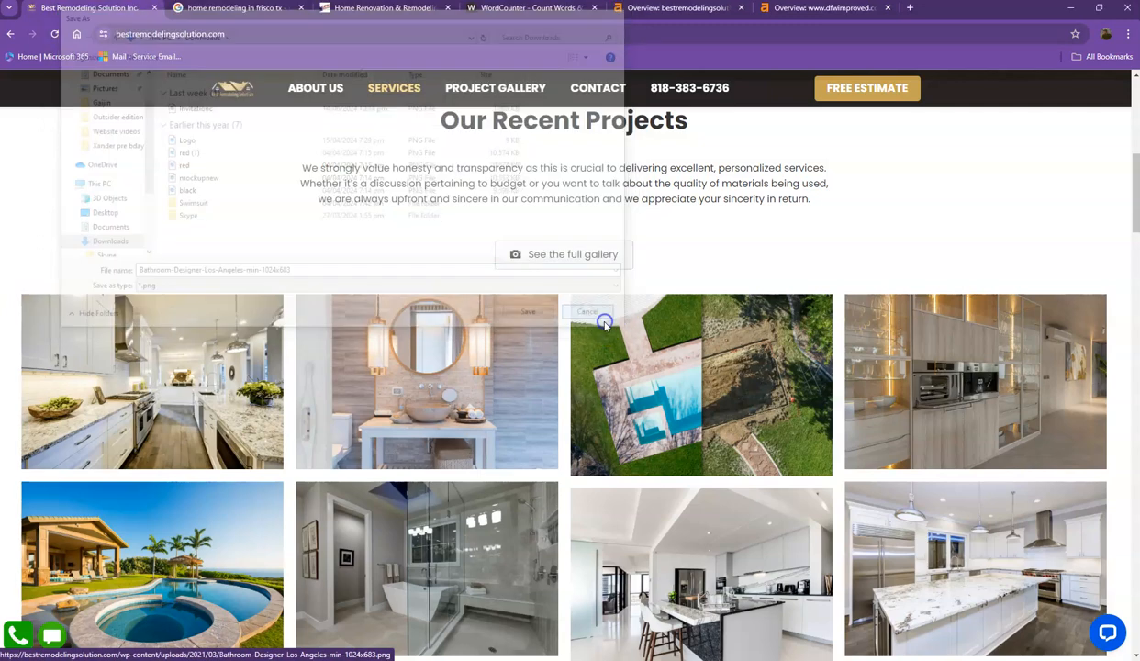
# - Check the file name of the aerial pool project image through Save image as, and cancel without saving
pyautogui.rightClick(679, 372)
pyautogui.click(763, 306)
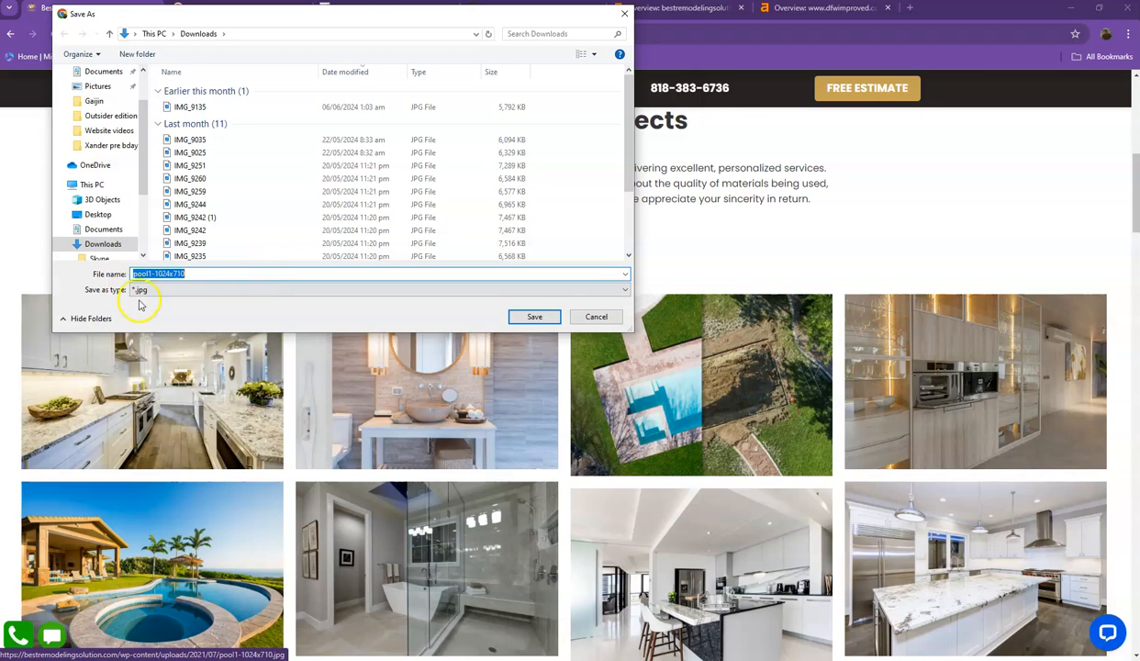
pyautogui.click(597, 317)
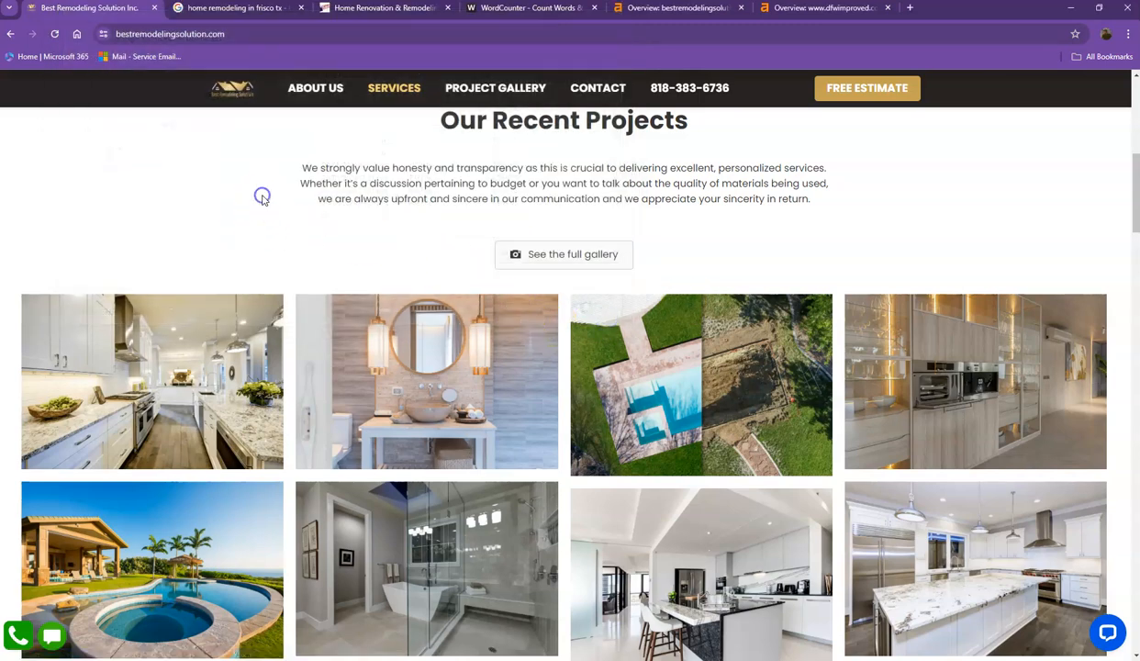
# - Copy the whole Best Remodeling Solution homepage text into WordCounter, replacing the existing text, and check its word count
pyautogui.hotkey('ctrl', 'a')
pyautogui.click(488, 9)
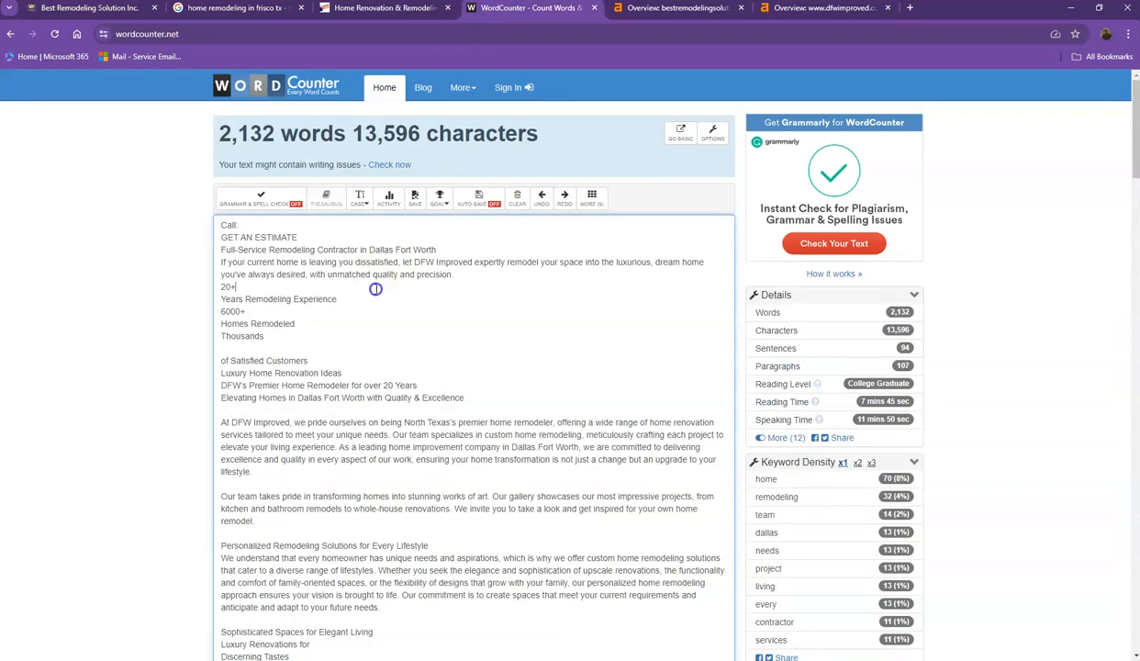
pyautogui.hotkey('ctrl', 'a')
pyautogui.hotkey('ctrl', 'v')
pyautogui.scroll(15, 375, 288)
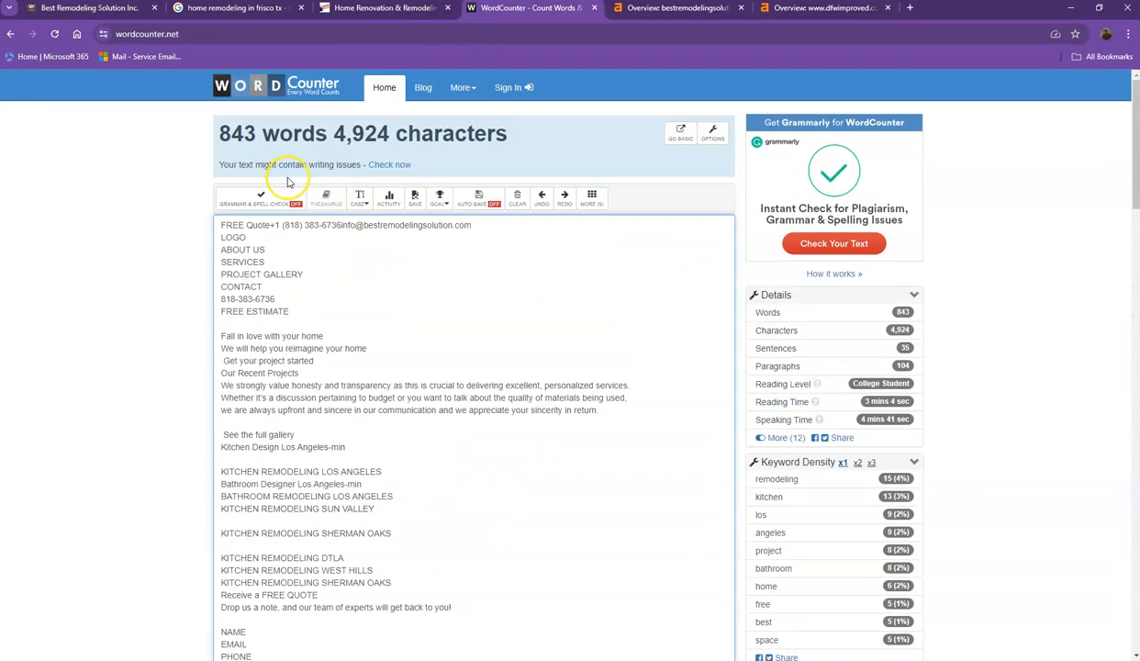
pyautogui.moveTo(221, 130); pyautogui.dragTo(315, 130)
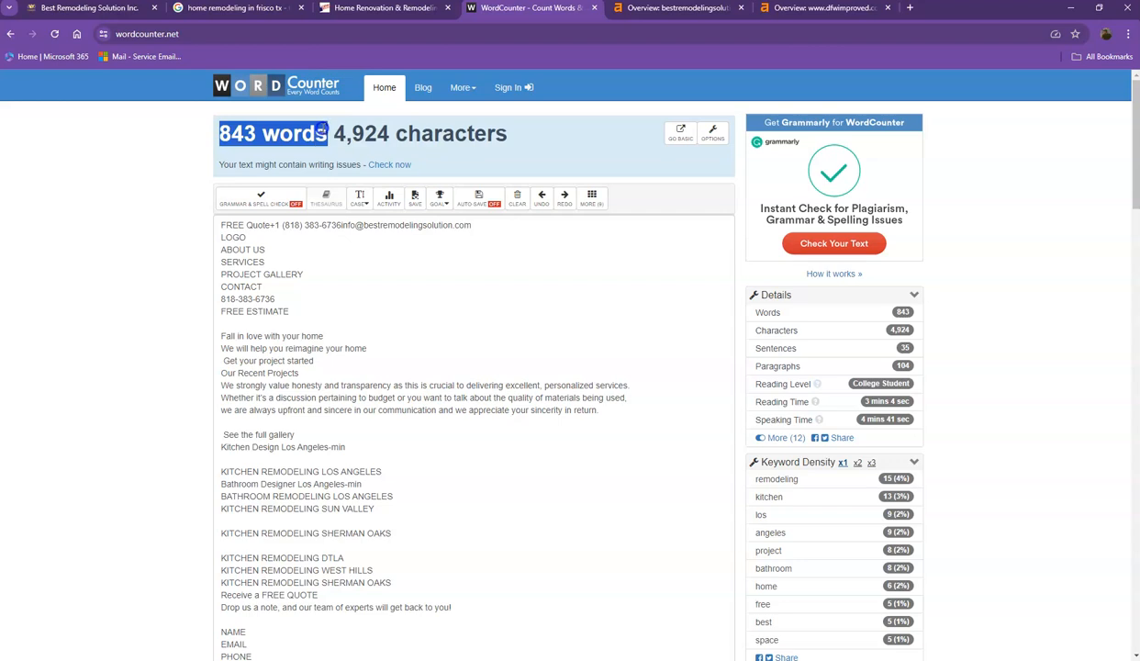
pyautogui.click(322, 129)
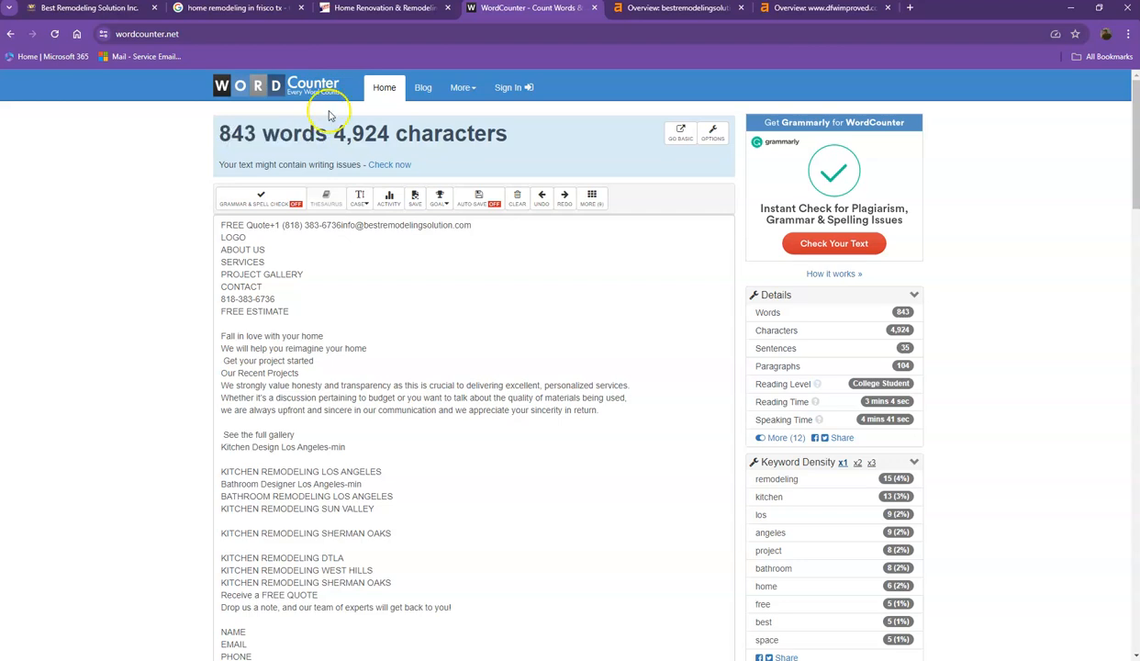
# - Review the Google results for "home remodeling in frisco tx", highlighting the Yelp and Houzz directory listings, and return to the local business listings
pyautogui.click(230, 9)
pyautogui.scroll(-2, 81, 331)
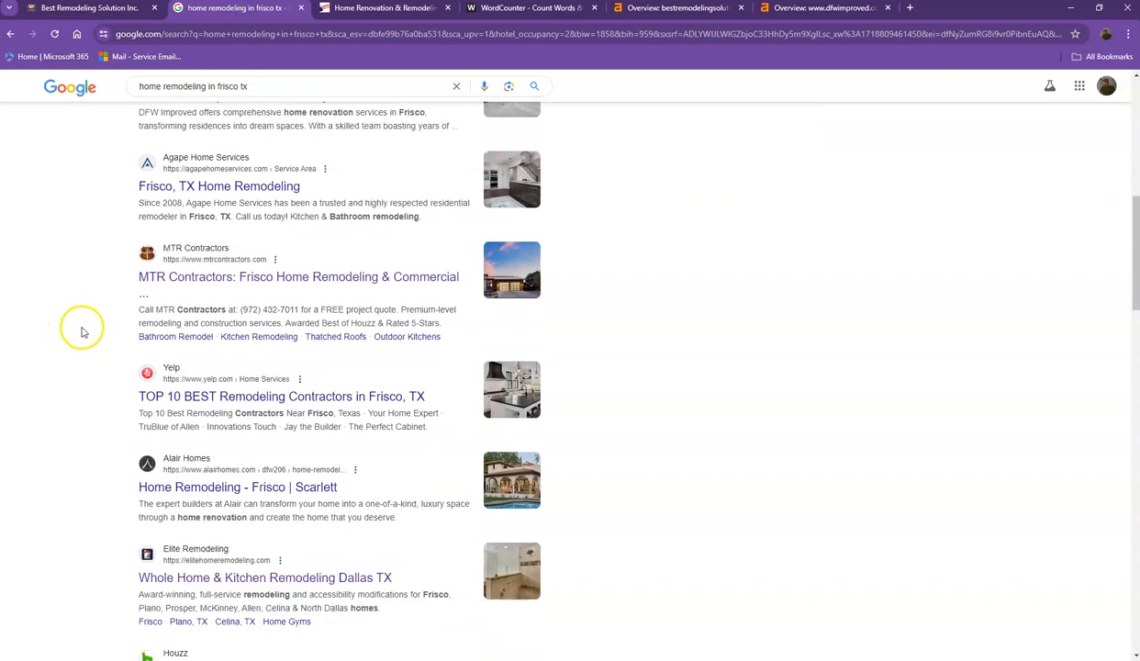
pyautogui.scroll(-1, 80, 332)
pyautogui.moveTo(92, 318); pyautogui.dragTo(92, 300)
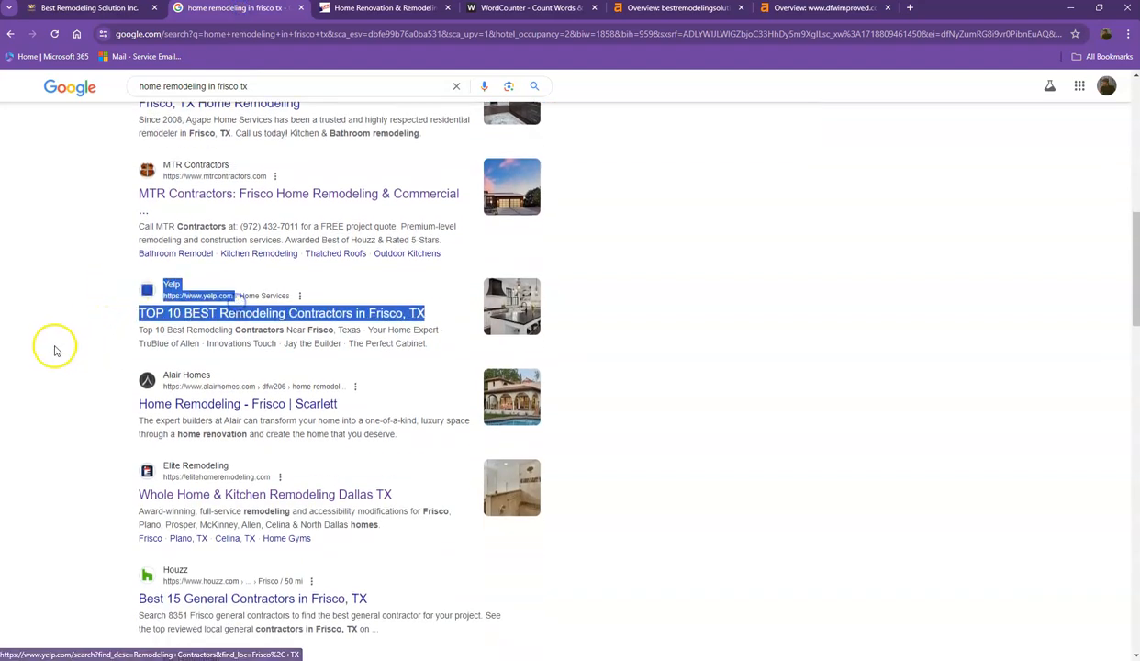
pyautogui.scroll(-2, 54, 350)
pyautogui.moveTo(110, 418); pyautogui.dragTo(296, 404)
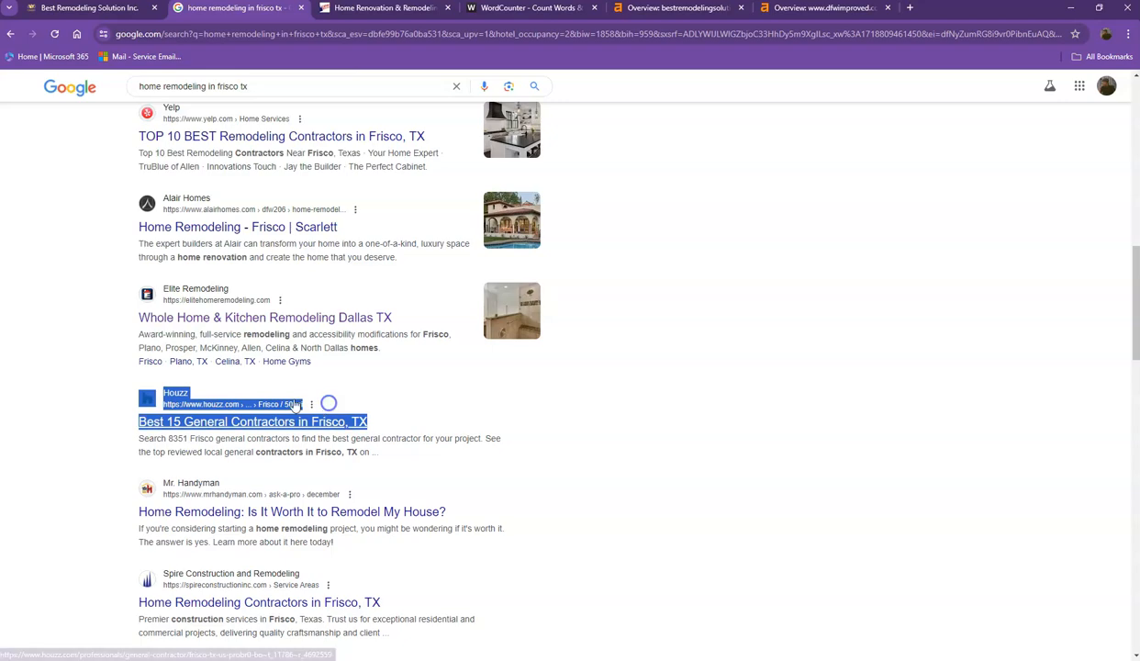
pyautogui.scroll(8, 46, 281)
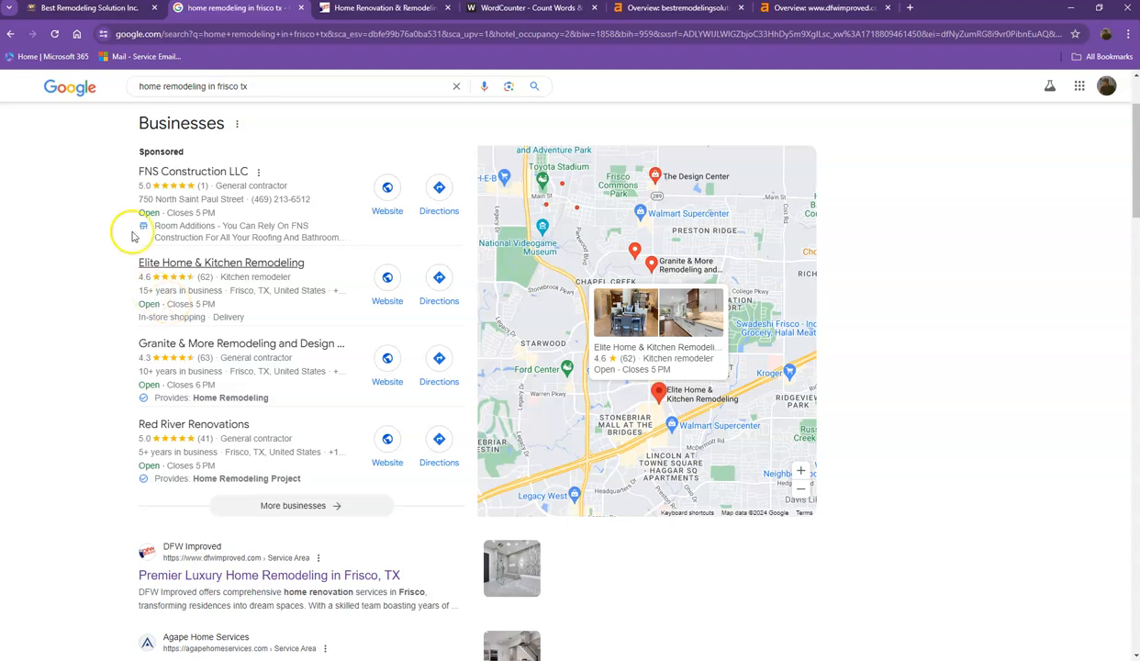
# - Return to the Best Remodeling Solution homepage, clear the text selection and view the banner above Our Recent Projects
pyautogui.click(110, 11)
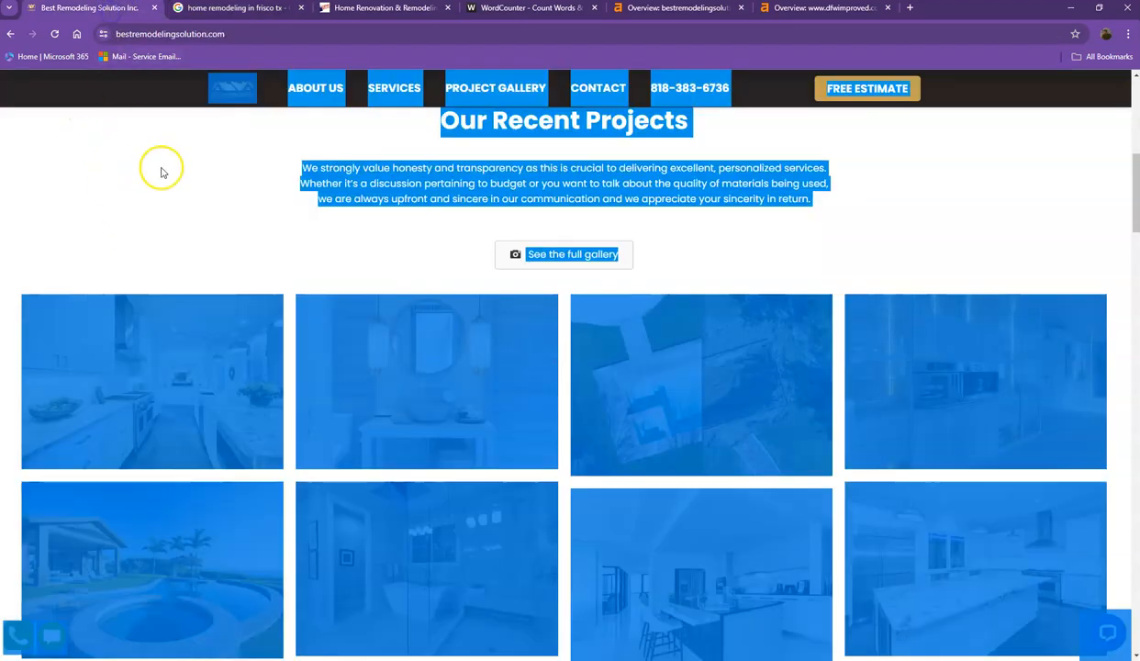
pyautogui.click(161, 172)
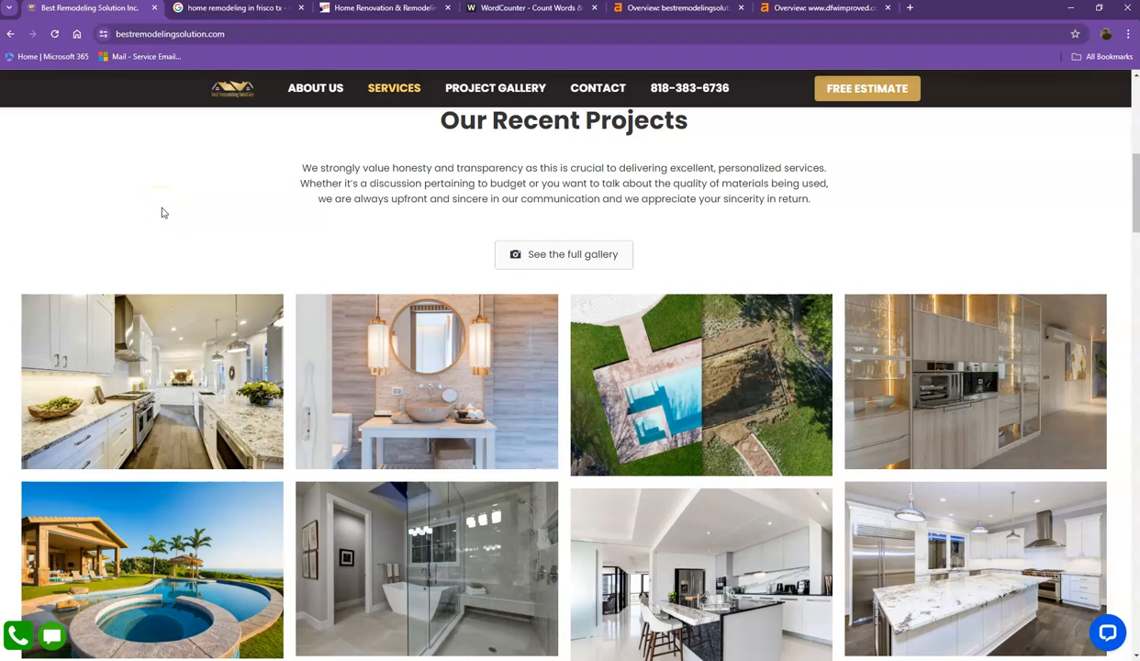
pyautogui.scroll(6, 152, 266)
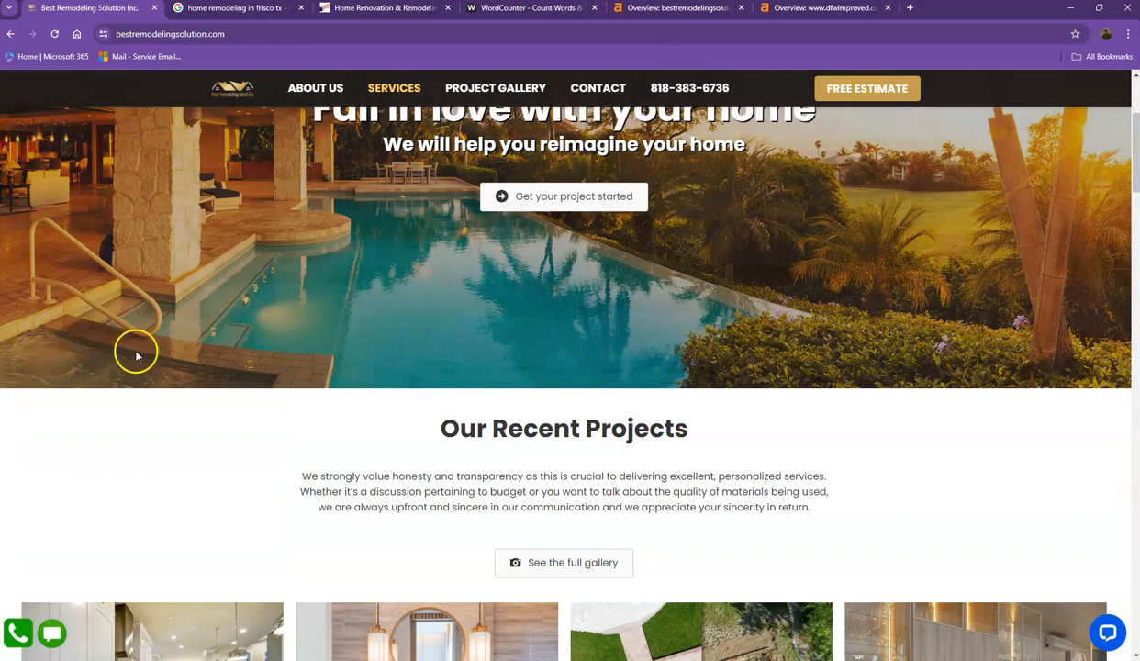